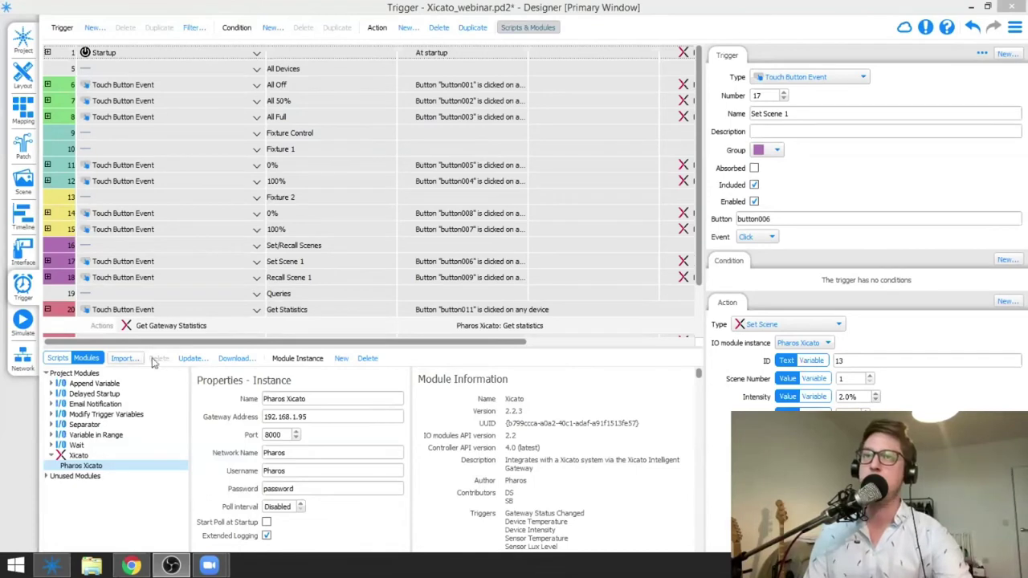
# Step: Check the Xicato entry in the online IO module library, leaving without downloading any module
pyautogui.moveTo(262, 346); pyautogui.dragTo(268, 263)
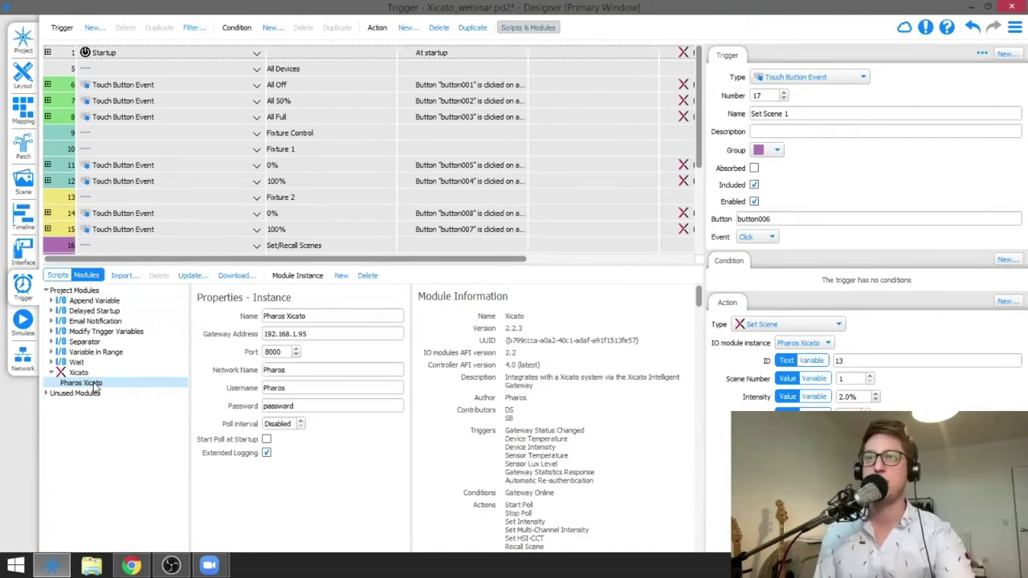
pyautogui.click(236, 276)
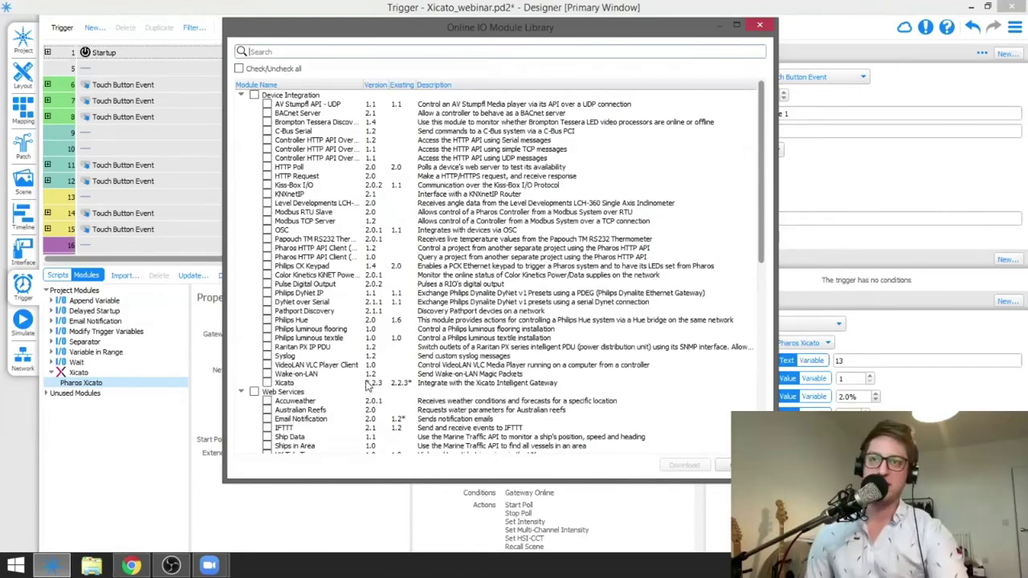
pyautogui.click(725, 465)
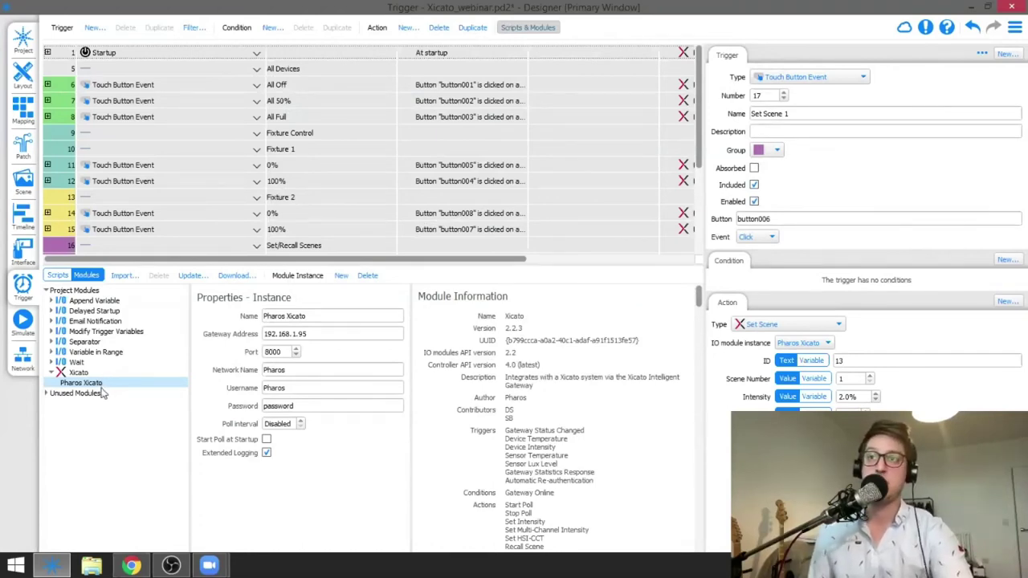
# Step: Review the name, gateway address and network name properties of the Pharos Xicato module instance
pyautogui.moveTo(320, 316); pyautogui.dragTo(269, 312)
pyautogui.click(315, 335)
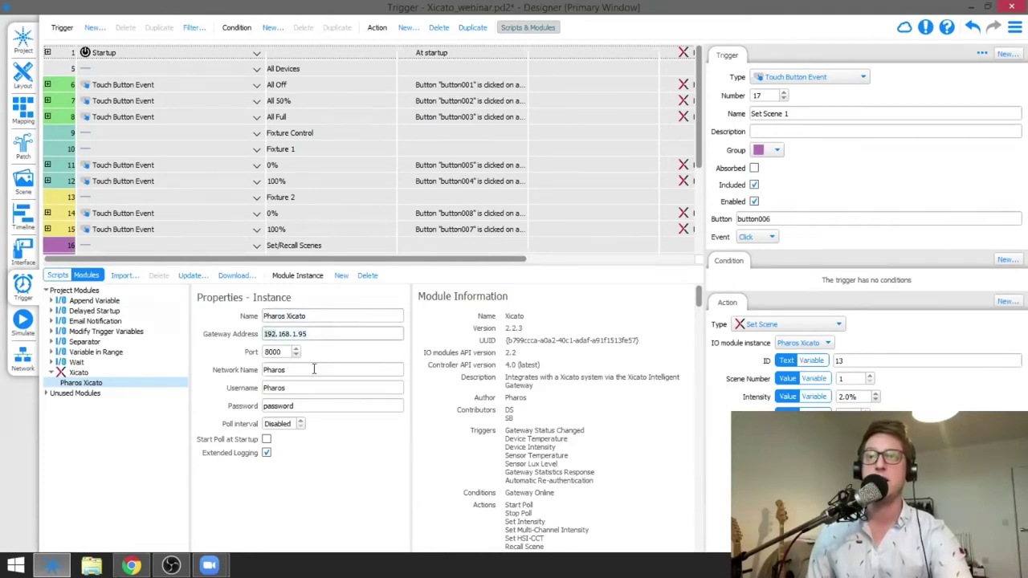
pyautogui.click(313, 370)
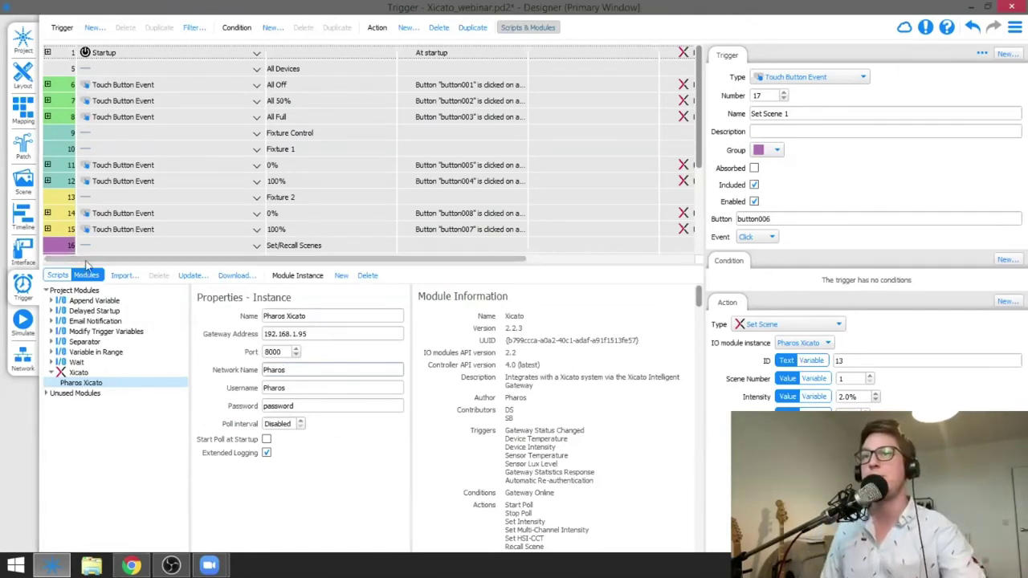
# Step: Enlarge the trigger list and inspect the Startup trigger's Get Devices action, collapsing the trigger when done
pyautogui.moveTo(117, 265); pyautogui.dragTo(116, 351)
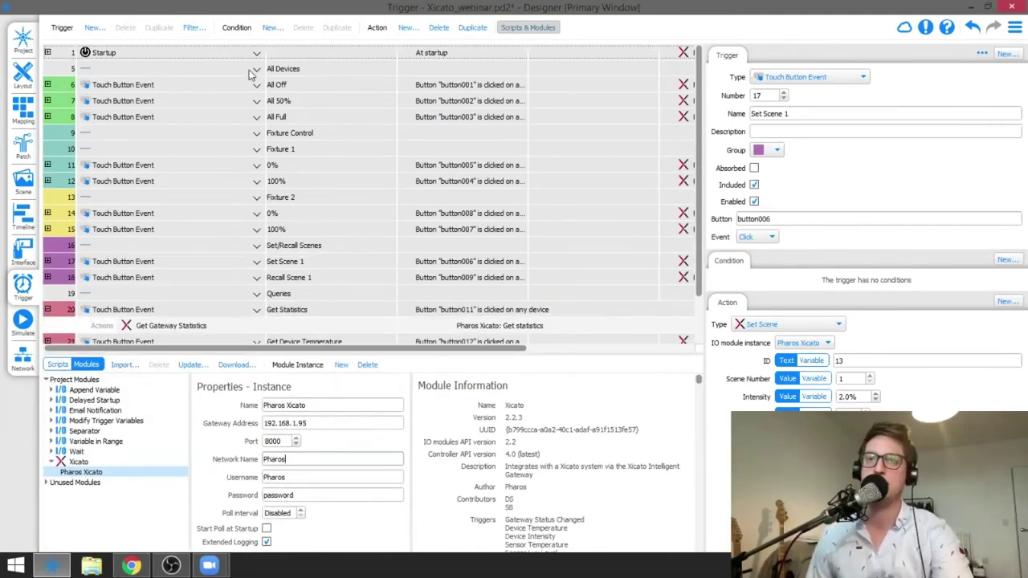
pyautogui.click(48, 53)
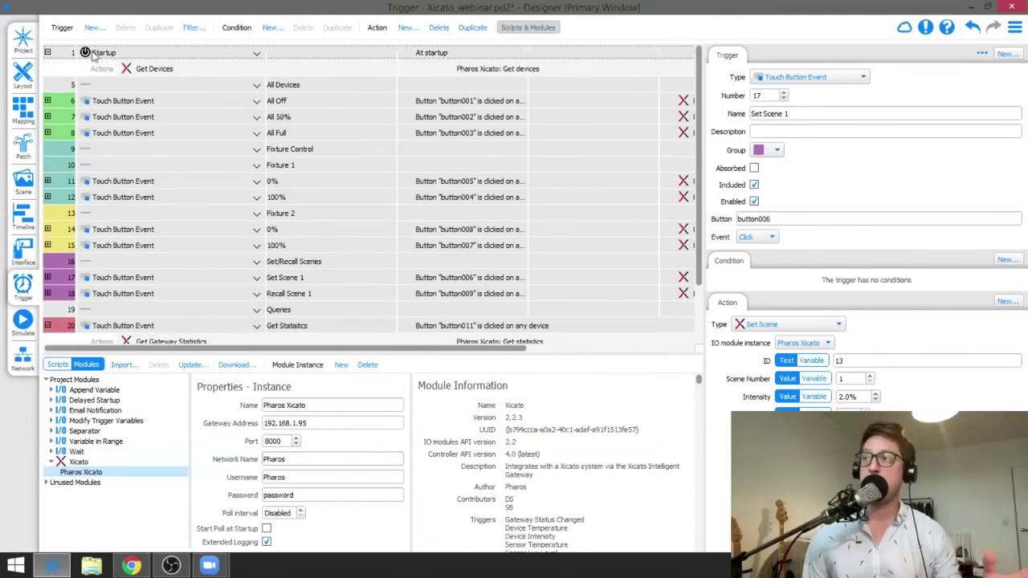
pyautogui.click(192, 72)
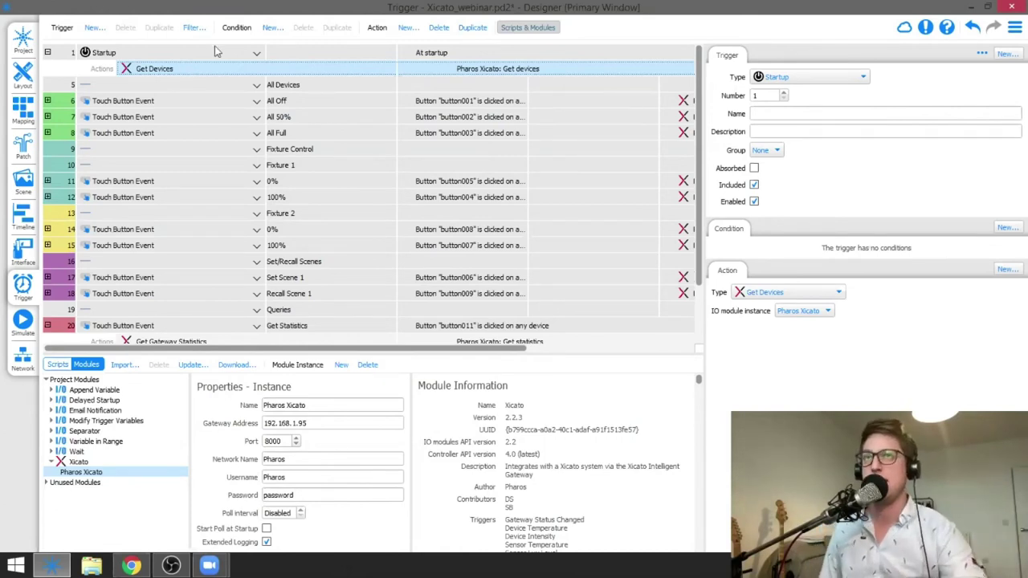
pyautogui.click(47, 52)
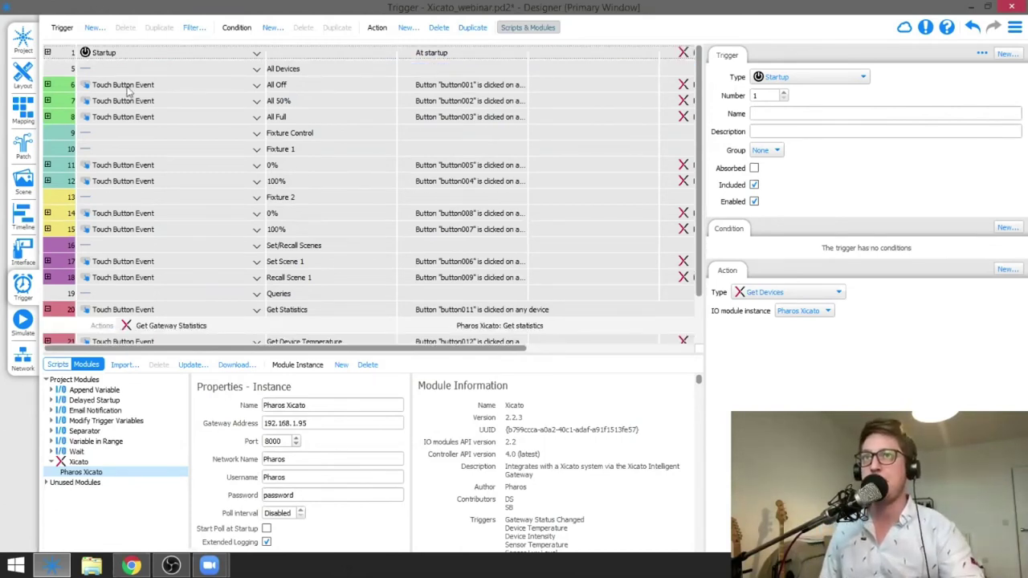
# Step: Compare the Set Intensity actions of the All Off, All 50% and All Full triggers, including their group ID and intensity
pyautogui.click(295, 89)
pyautogui.click(302, 103)
pyautogui.click(307, 119)
pyautogui.click(293, 88)
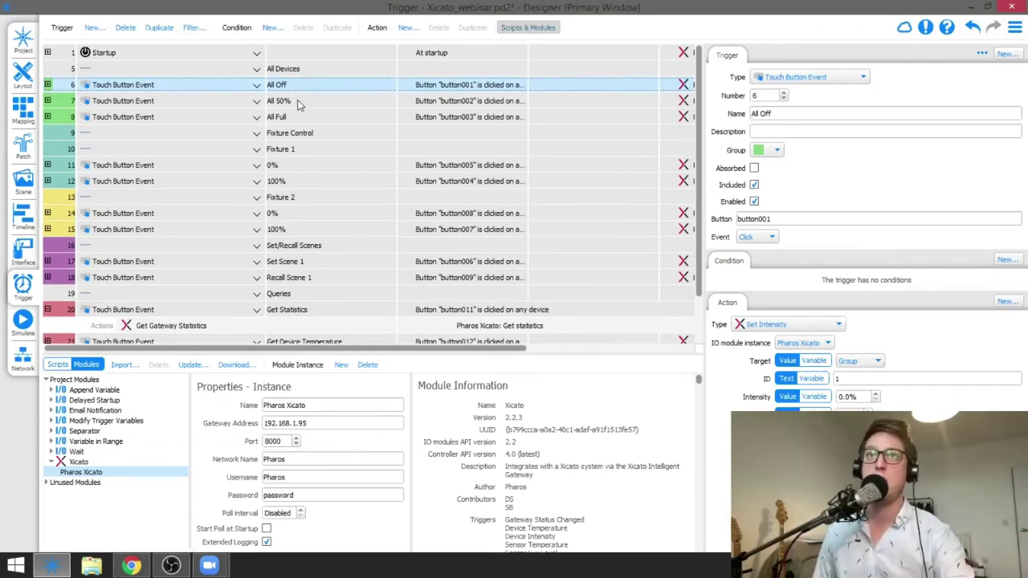
pyautogui.click(297, 103)
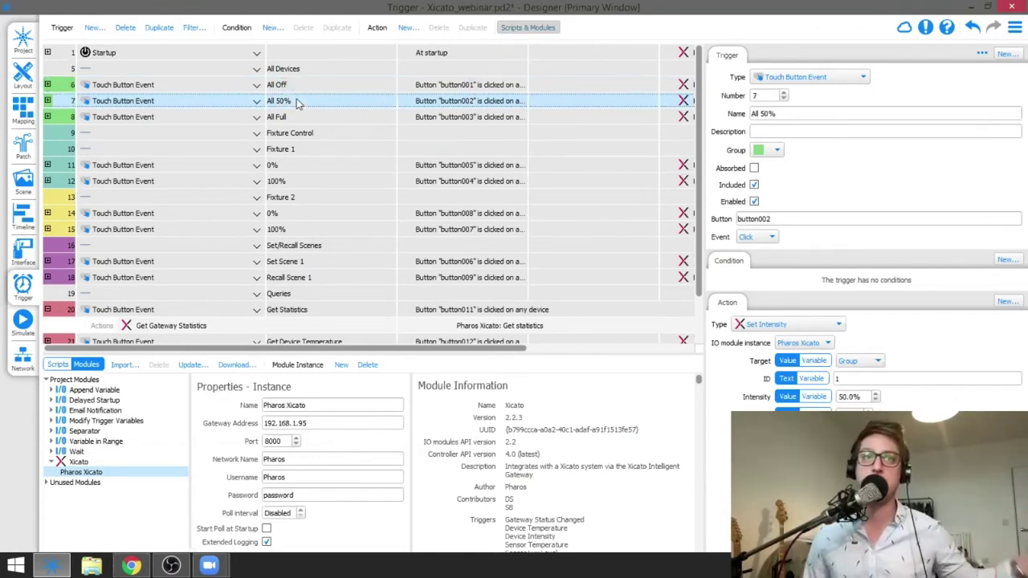
pyautogui.click(301, 118)
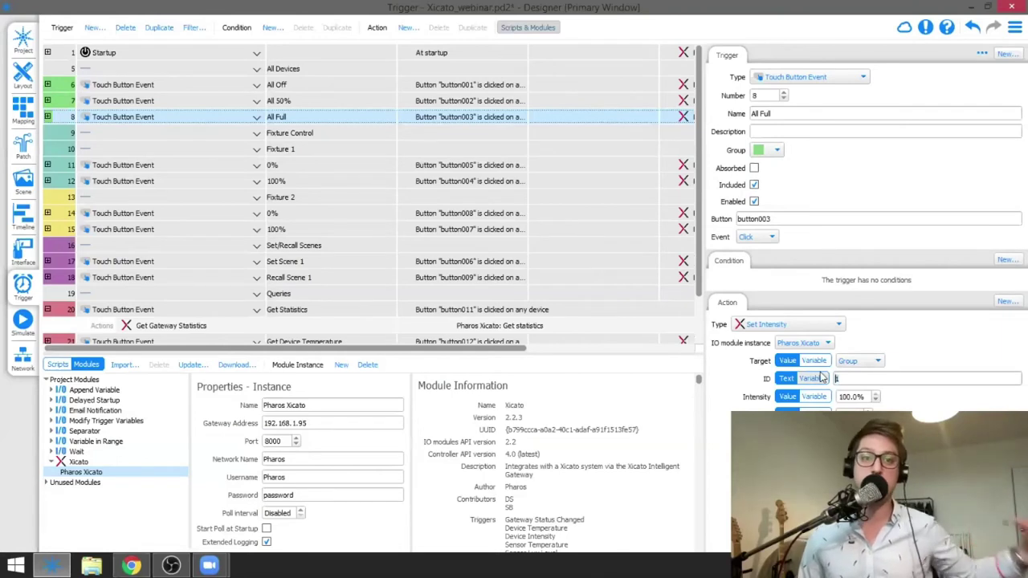
pyautogui.click(854, 396)
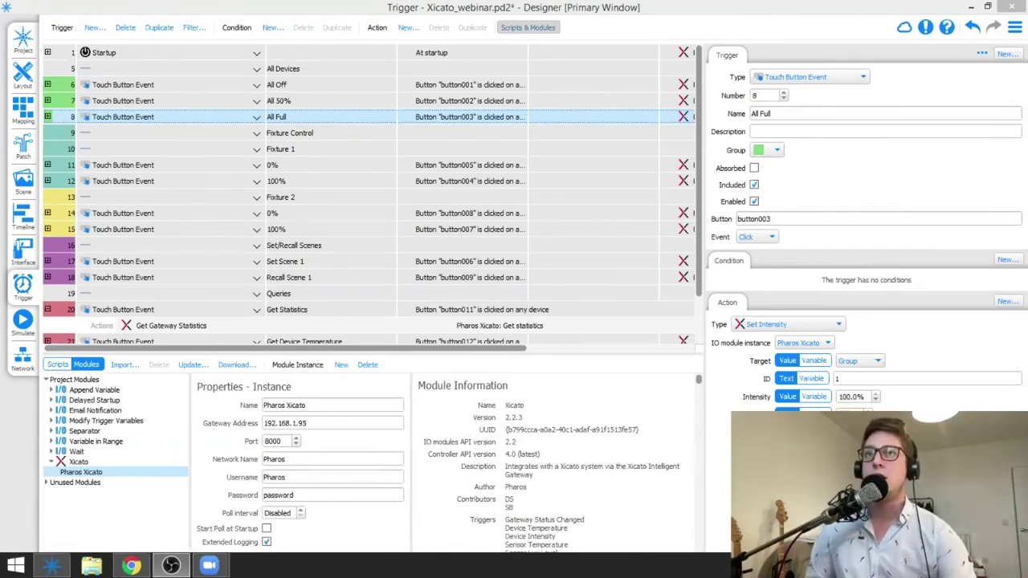
# Step: Examine the 0% and 100% triggers for Fixture 1 and Fixture 2, checking the device ID and intensity of Fixture 1's 0% action
pyautogui.click(312, 166)
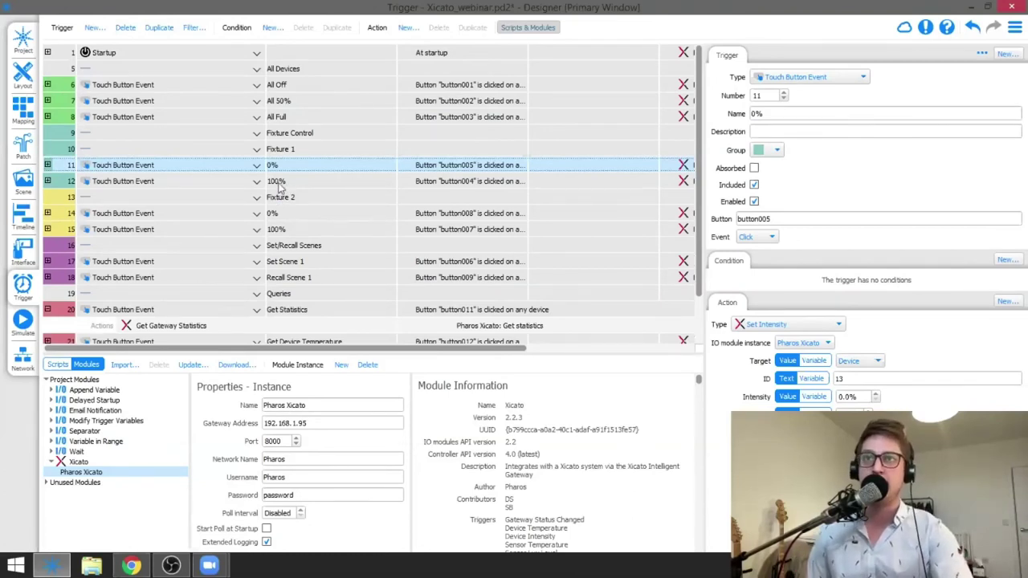
pyautogui.click(278, 186)
pyautogui.click(291, 217)
pyautogui.click(291, 230)
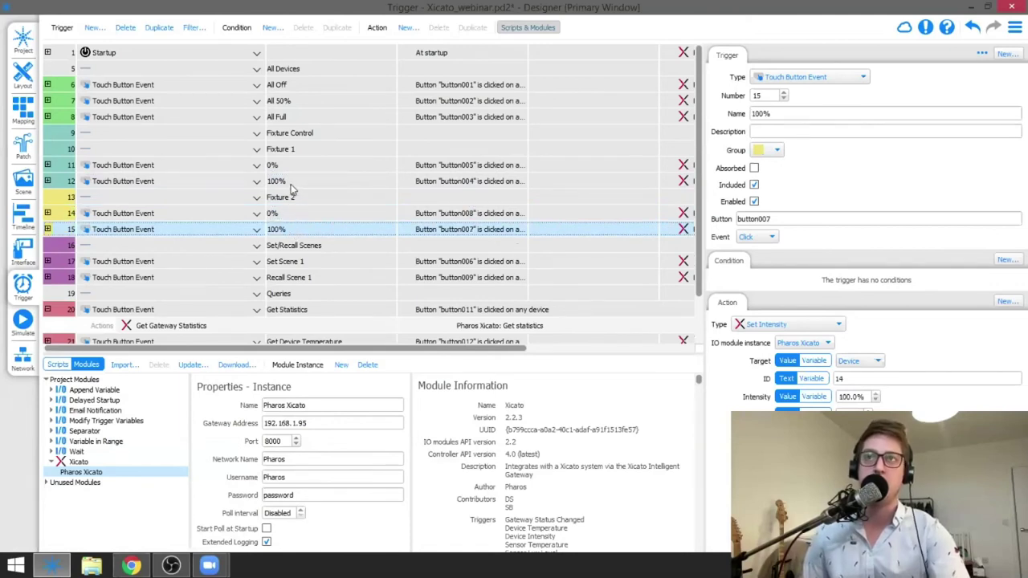
pyautogui.click(47, 165)
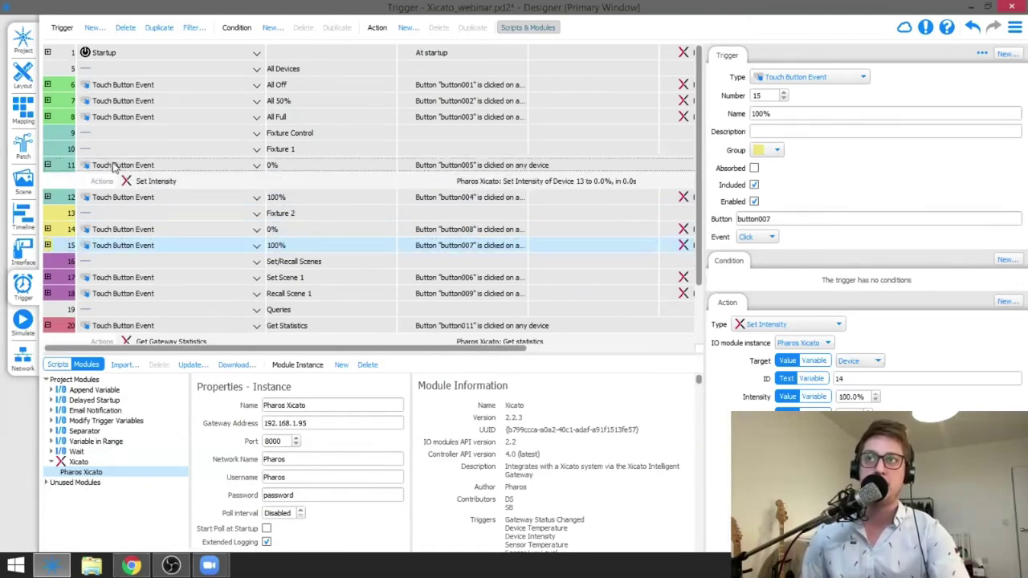
pyautogui.click(140, 183)
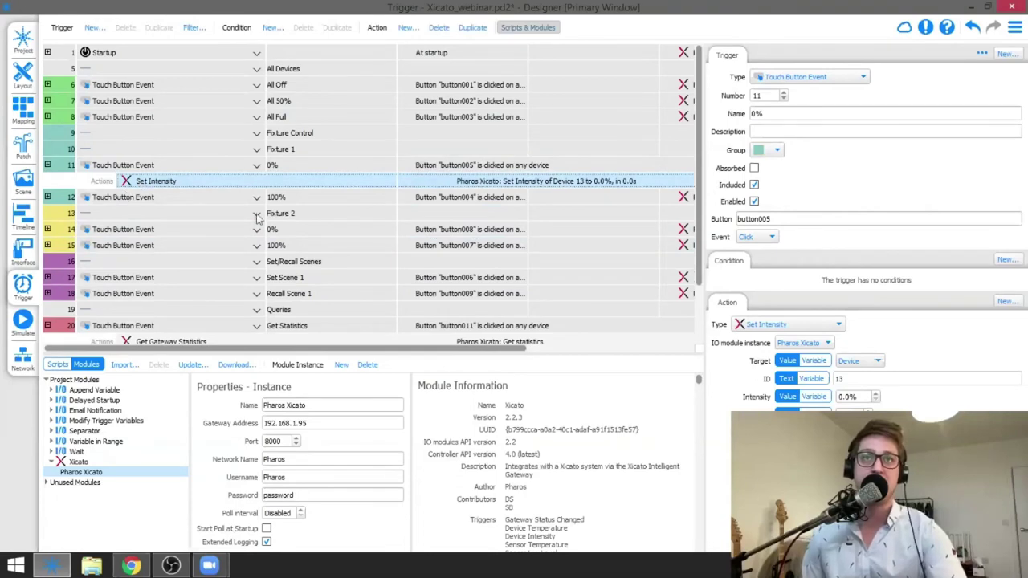
pyautogui.doubleClick(847, 379)
pyautogui.click(851, 396)
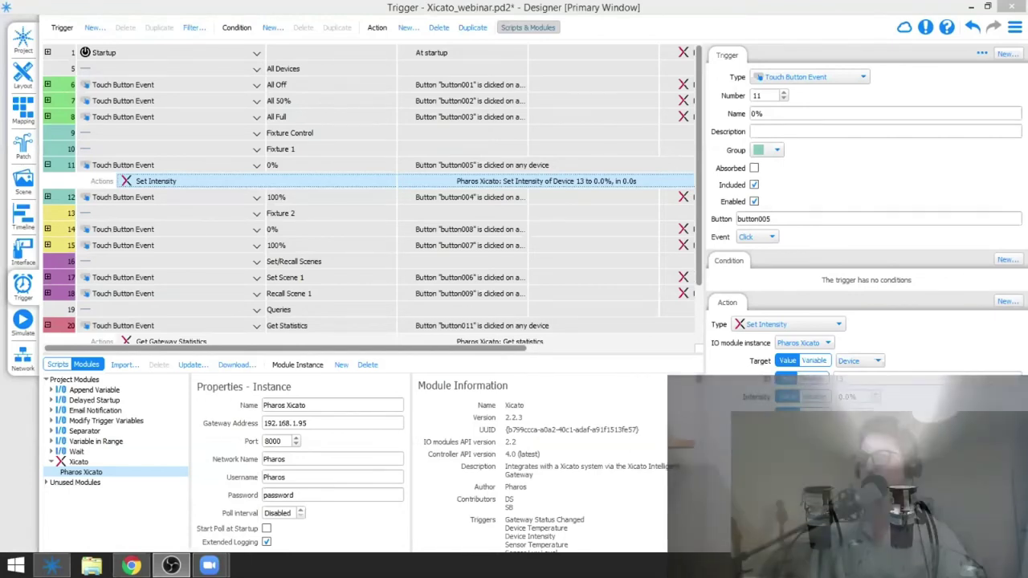
# Step: Examine the Set Scene actions of the Set Scene 1 trigger, narrowing a list column to read their descriptions
pyautogui.click(314, 267)
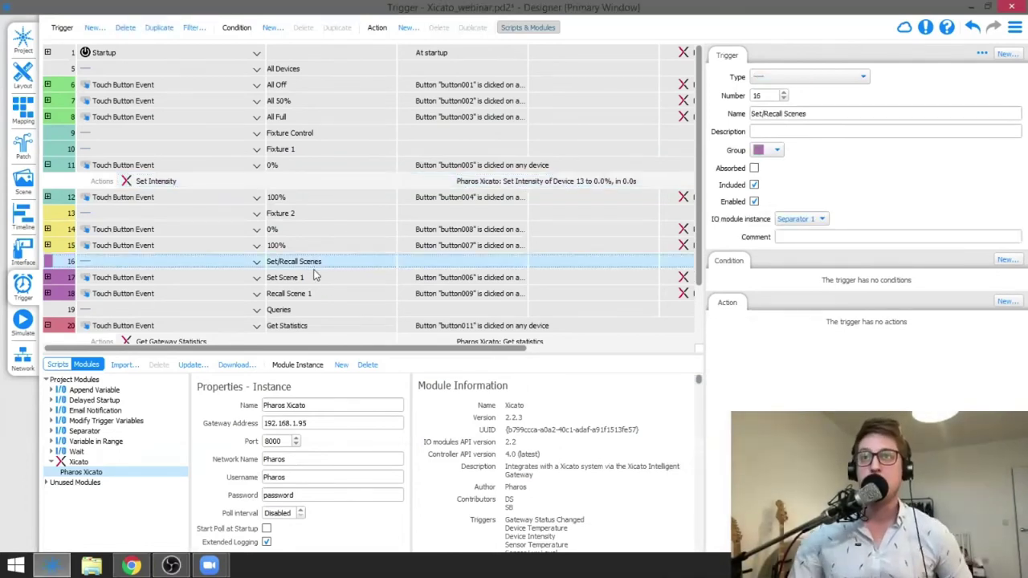
pyautogui.click(47, 165)
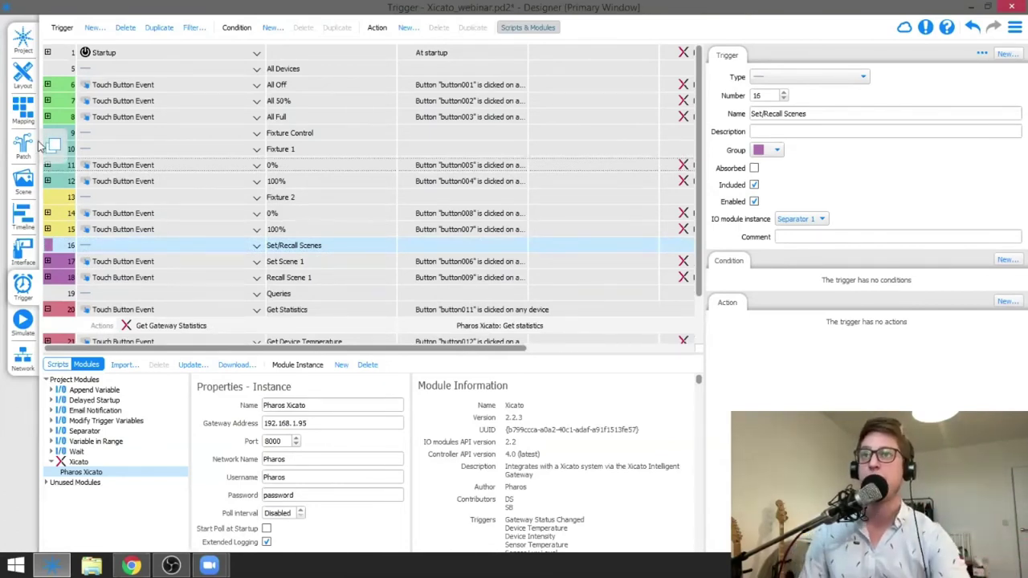
pyautogui.click(47, 261)
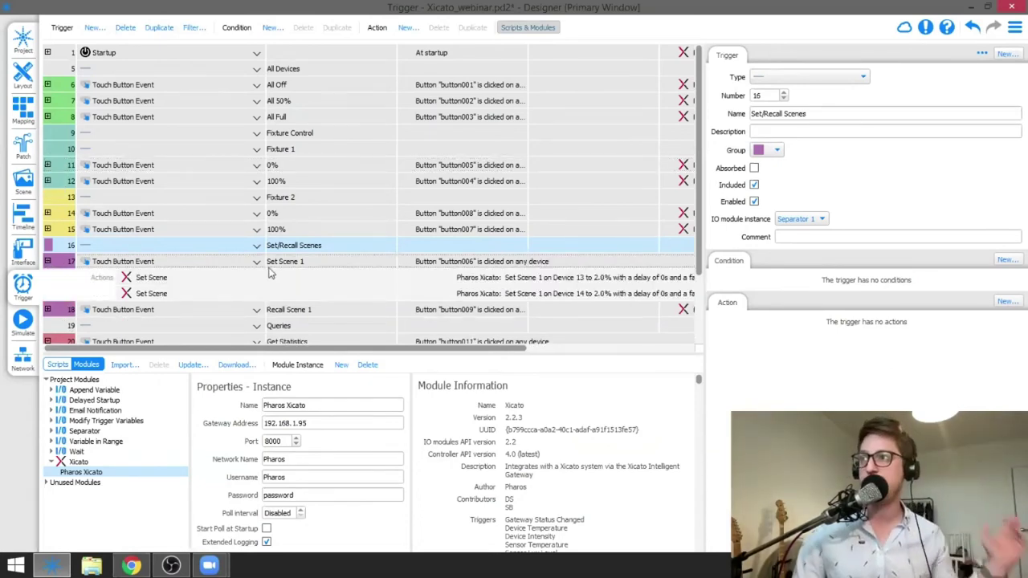
pyautogui.click(304, 261)
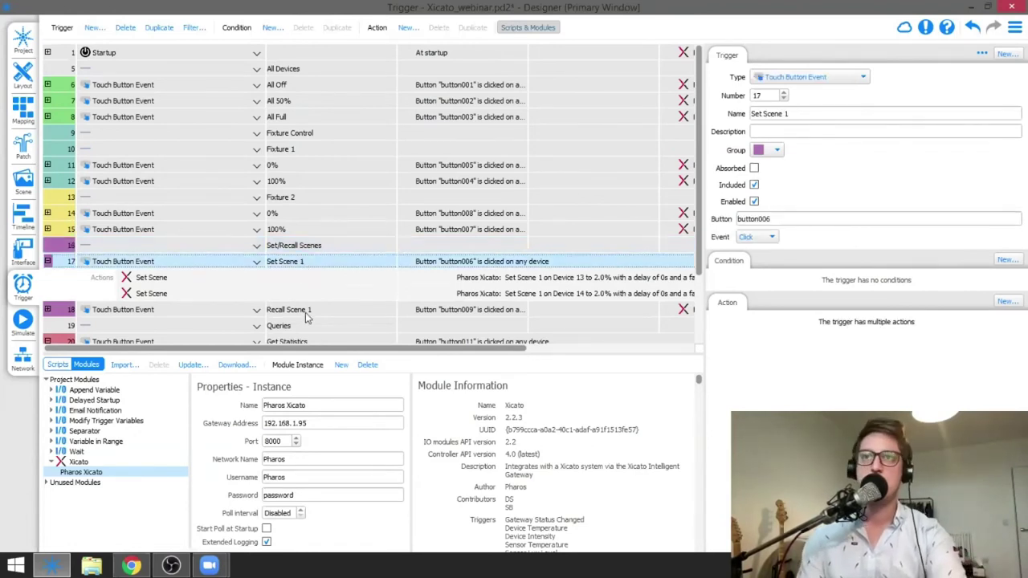
pyautogui.scroll(-1, 307, 318)
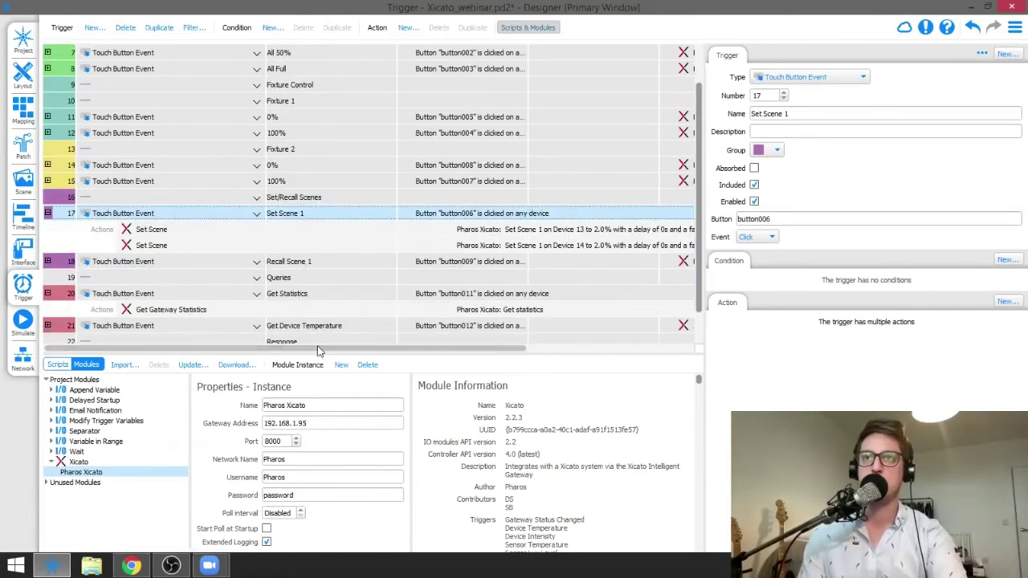
pyautogui.click(282, 230)
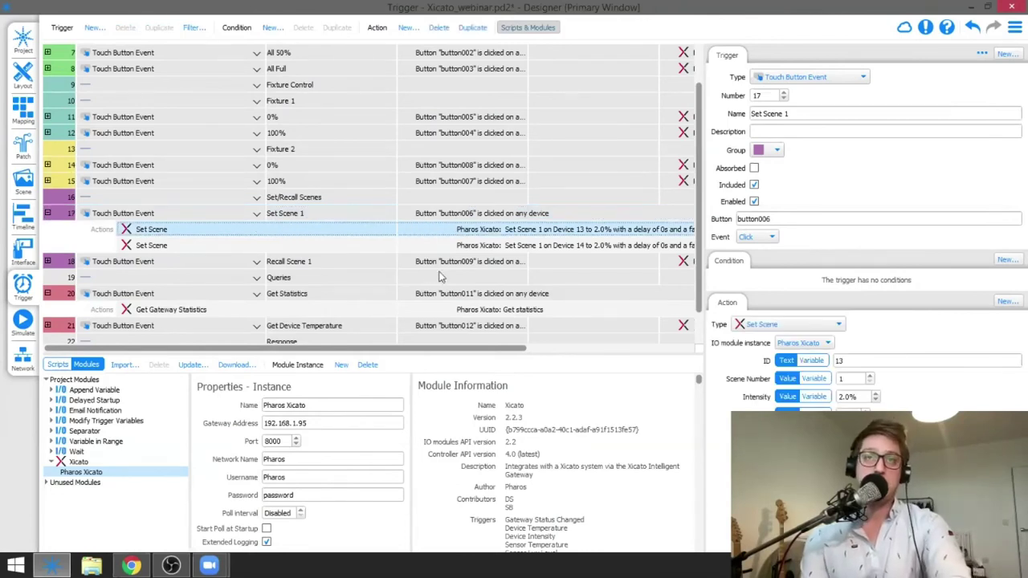
pyautogui.moveTo(395, 252); pyautogui.dragTo(359, 250)
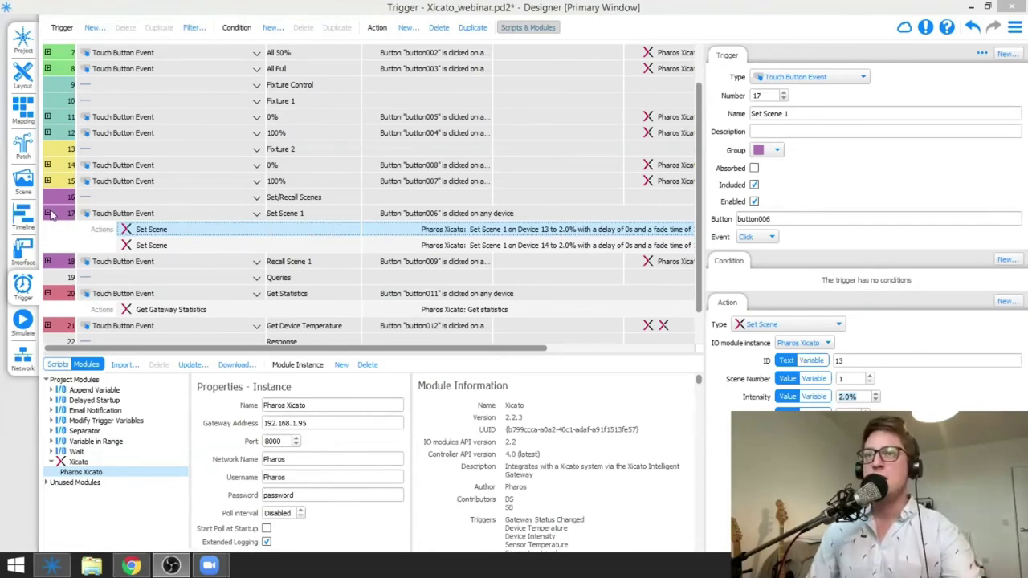
pyautogui.click(49, 213)
# Step: Inspect the Get Statistics trigger and its Get Gateway Statistics action, collapsing the trigger when done
pyautogui.click(348, 258)
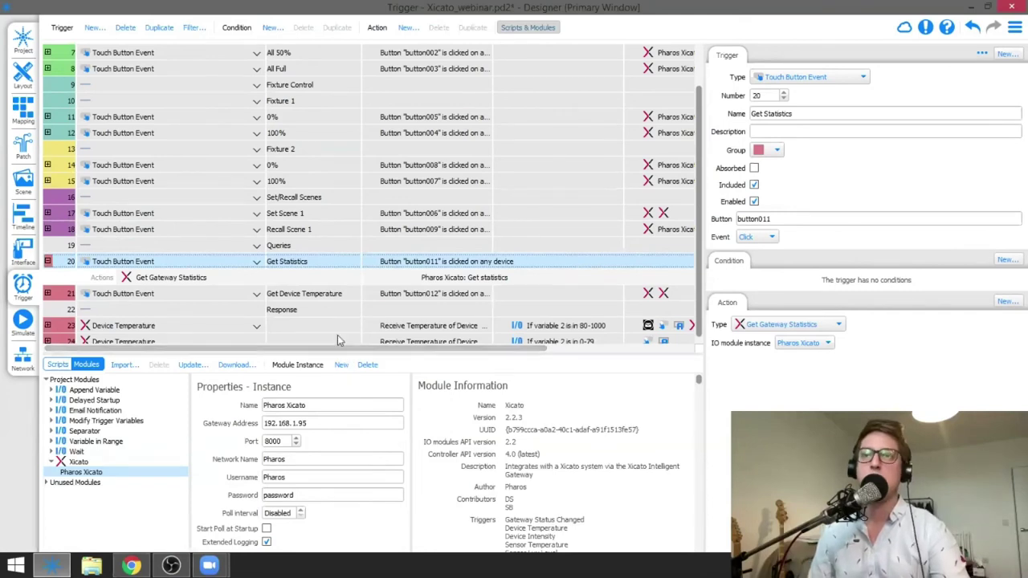
pyautogui.scroll(-1, 321, 297)
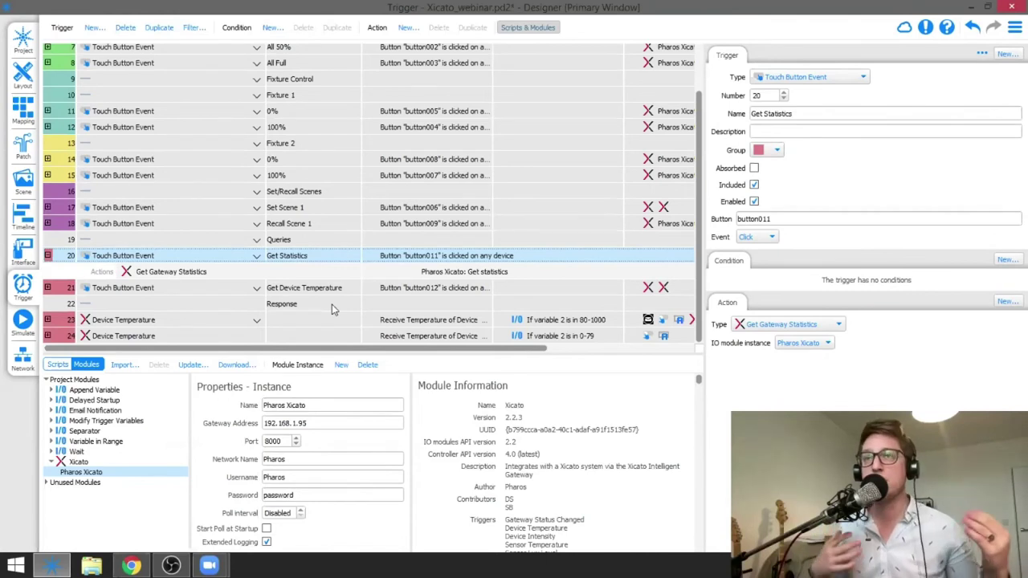
pyautogui.click(388, 275)
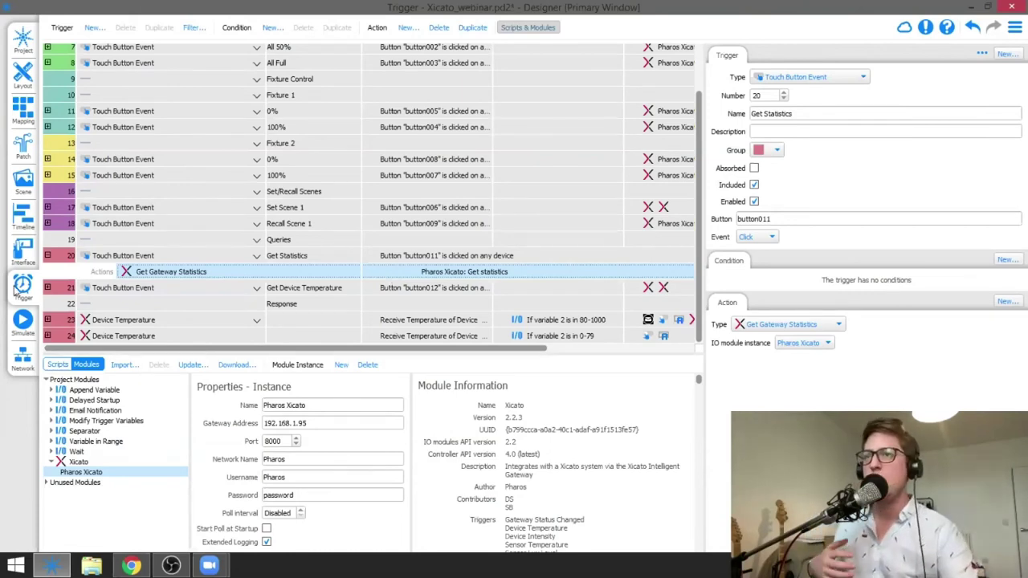
pyautogui.click(48, 256)
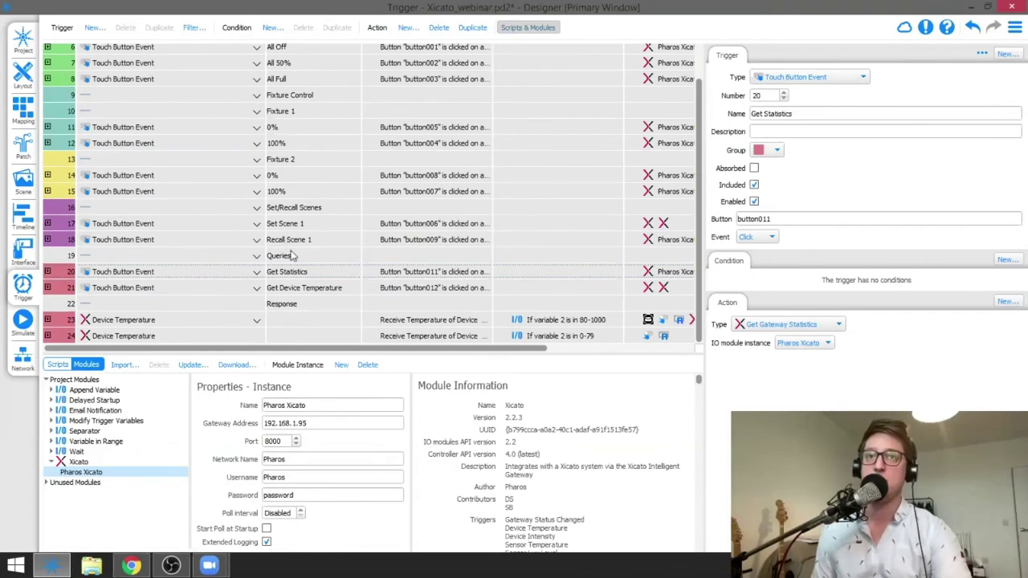
# Step: Expand the Get Device Temperature trigger and inspect its two actions for devices 13 and 14
pyautogui.scroll(1, 294, 256)
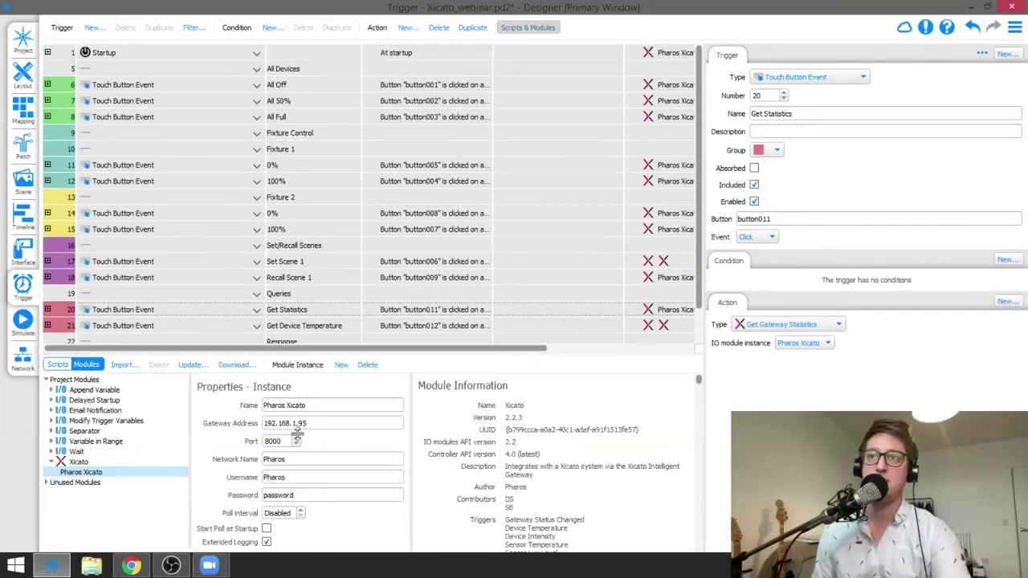
pyautogui.scroll(-1, 699, 313)
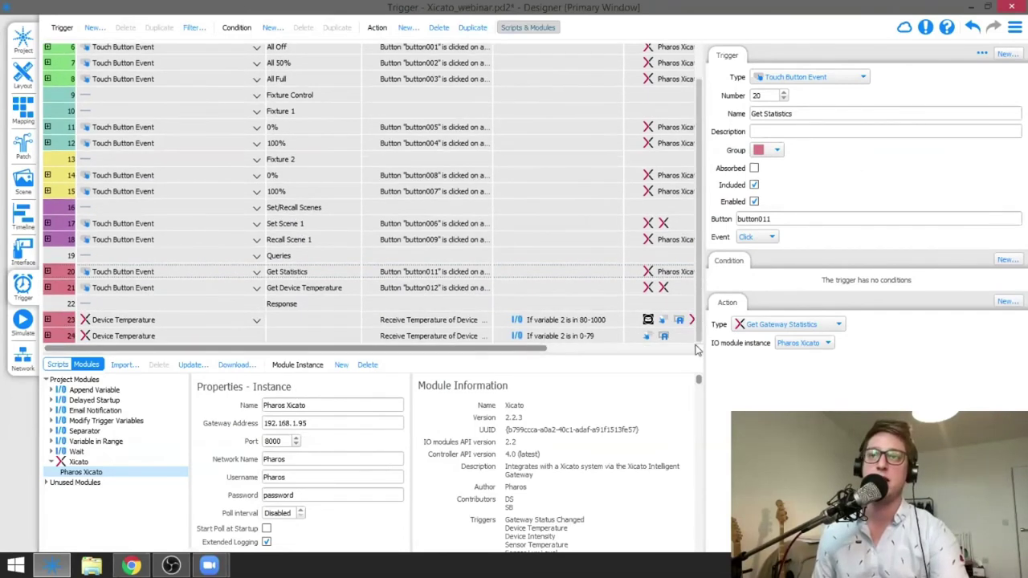
pyautogui.click(165, 289)
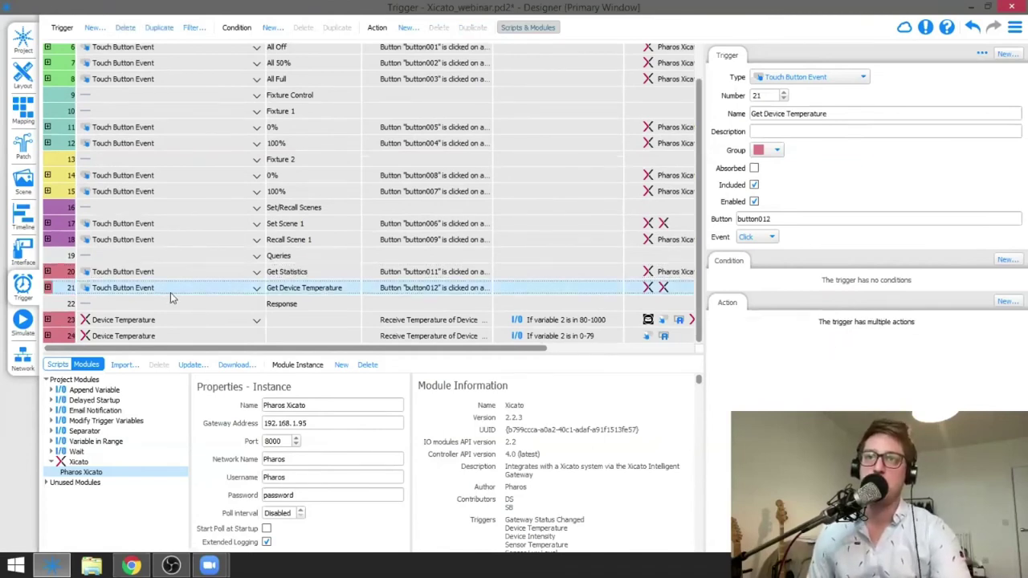
pyautogui.click(48, 288)
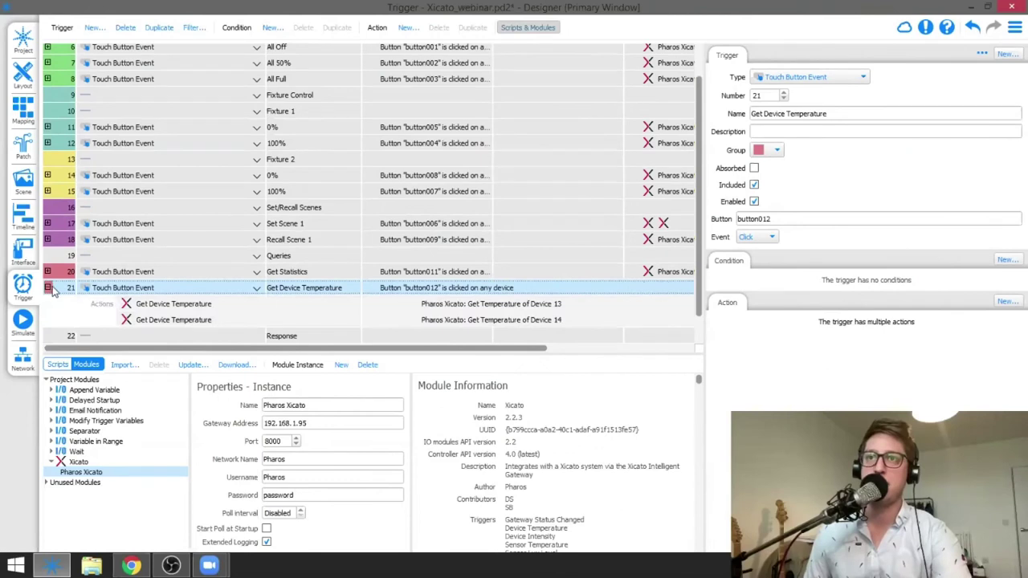
pyautogui.scroll(-1, 223, 284)
pyautogui.click(235, 277)
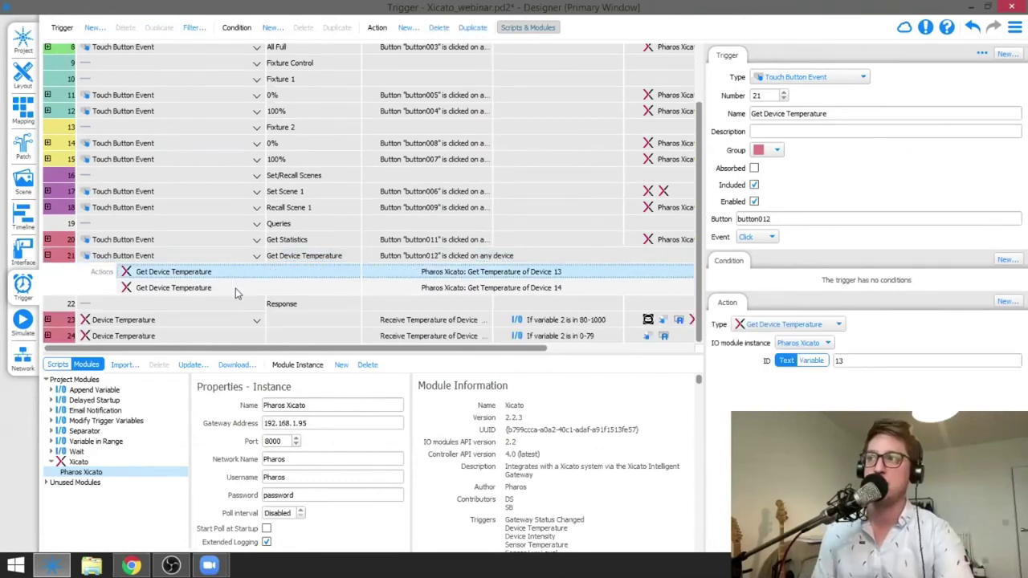
pyautogui.click(235, 288)
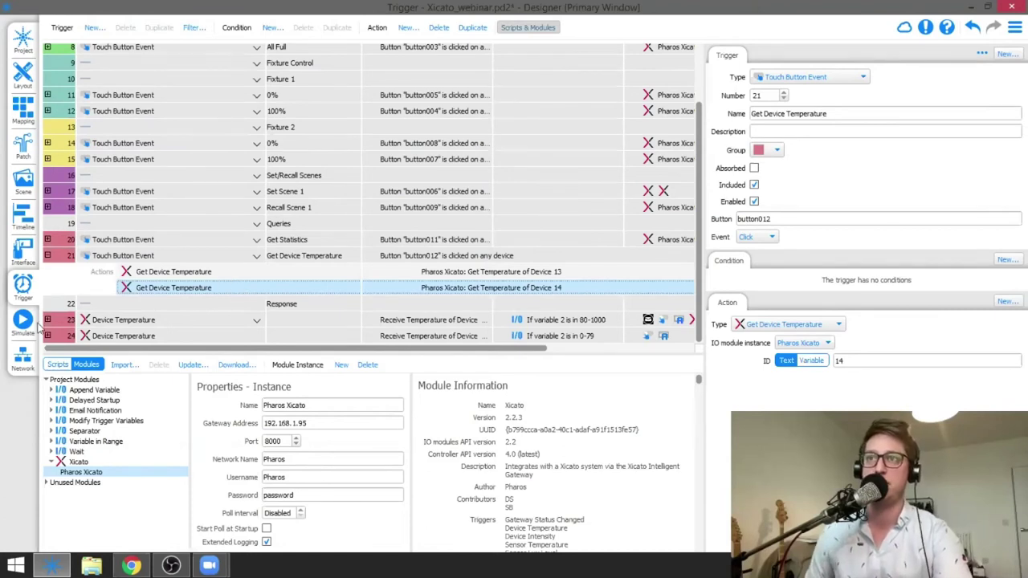
# Step: Expand the Device Temperature trigger for range 80-1000 and inspect its Variable in Range condition, Email: Send action and Set Touch Control State action
pyautogui.click(127, 320)
pyautogui.click(48, 319)
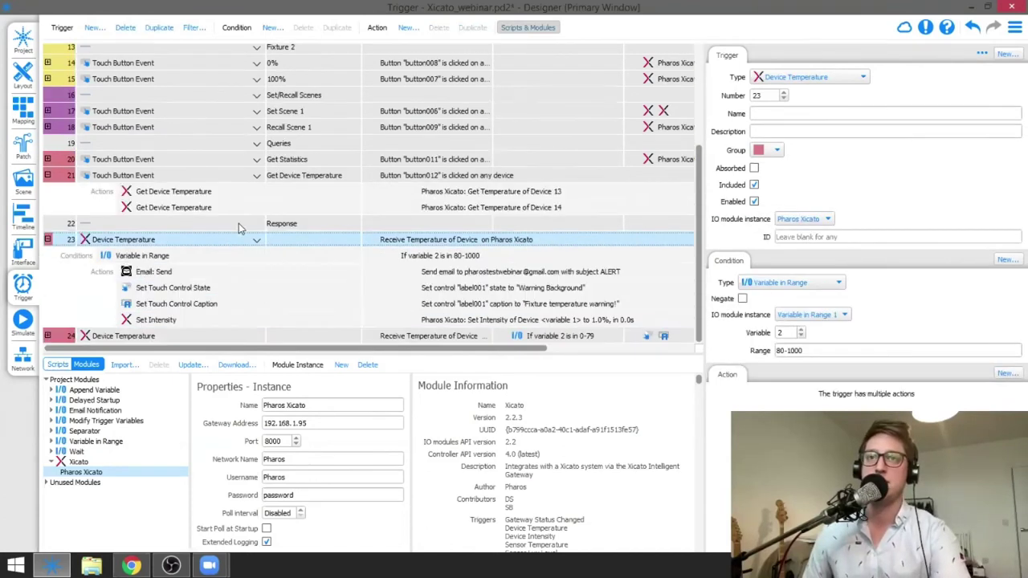
pyautogui.scroll(-2, 238, 225)
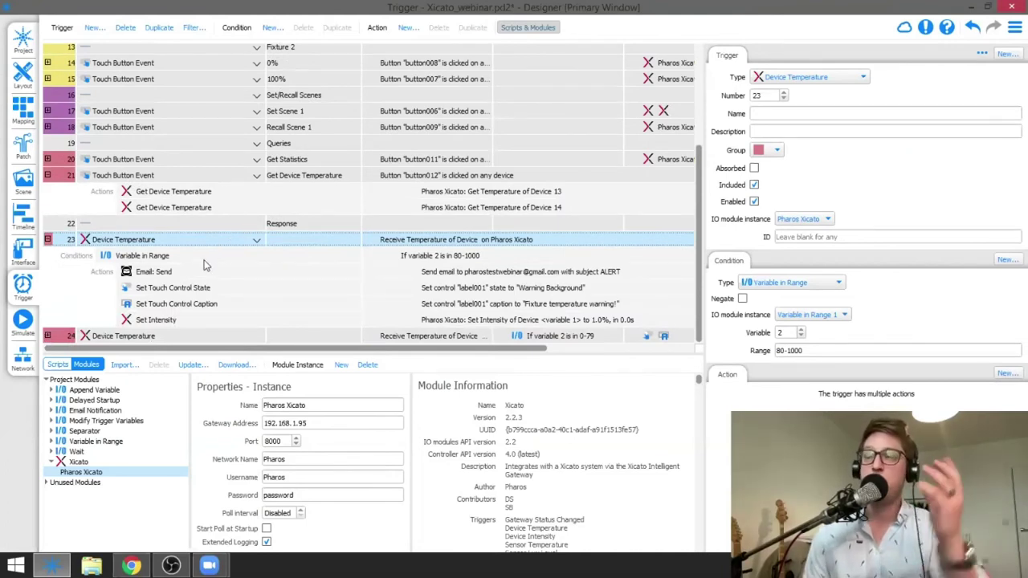
pyautogui.click(206, 259)
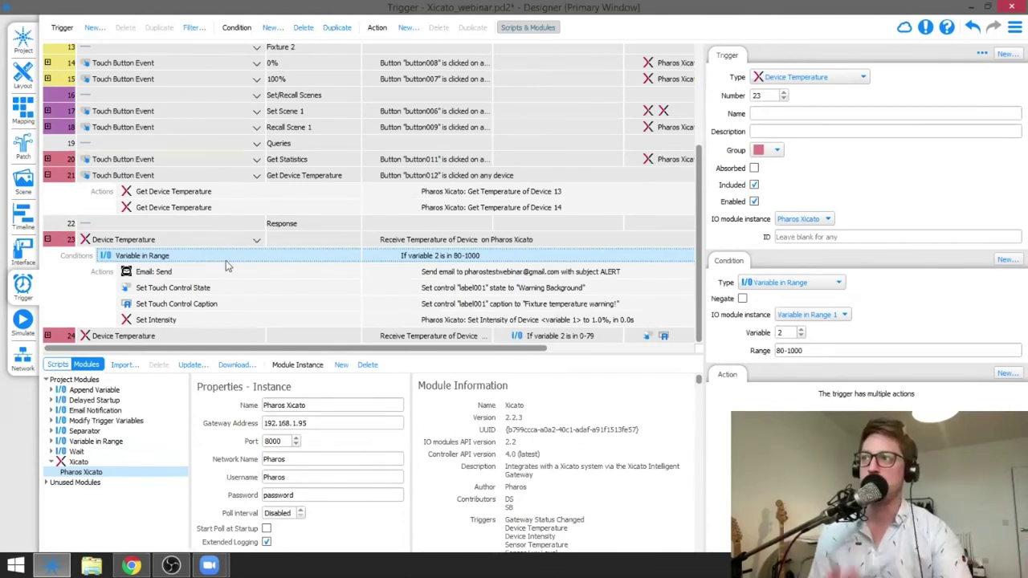
pyautogui.click(215, 275)
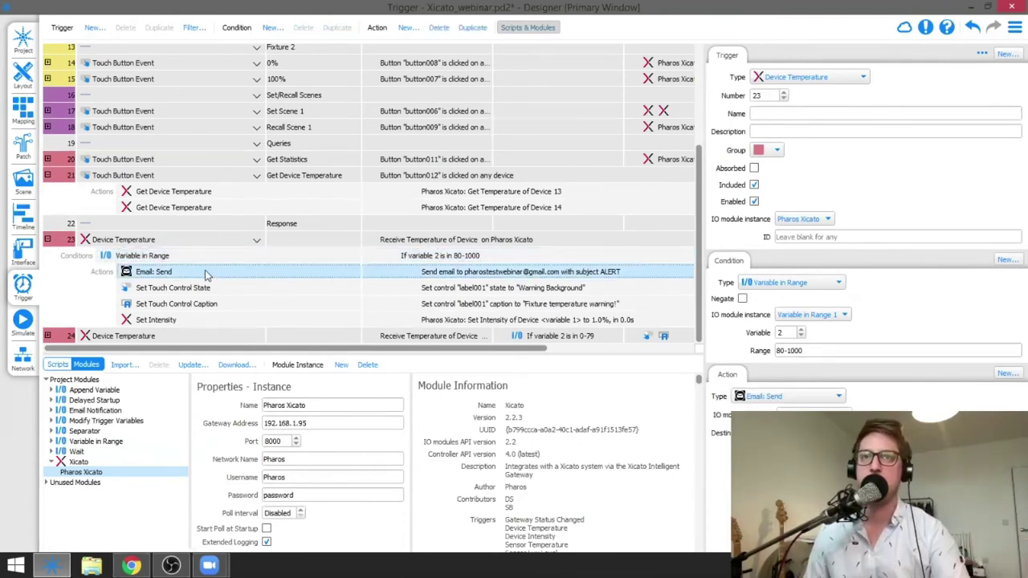
pyautogui.press('Down')
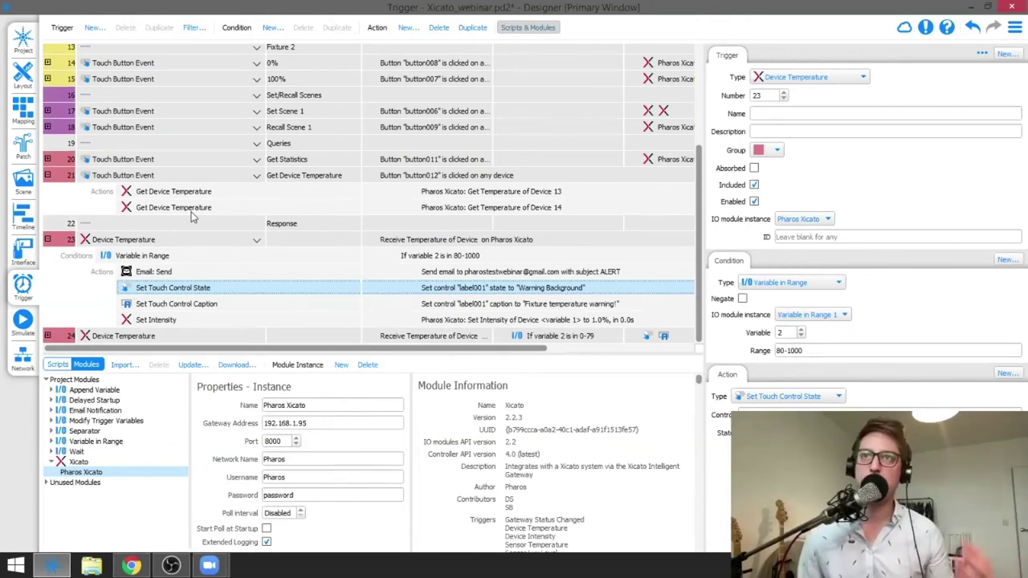
# Step: Trace the Get Device Temperature trigger to its high-temperature response, reviewing the response's condition and its email, touch control and Set Intensity actions in order
pyautogui.click(155, 176)
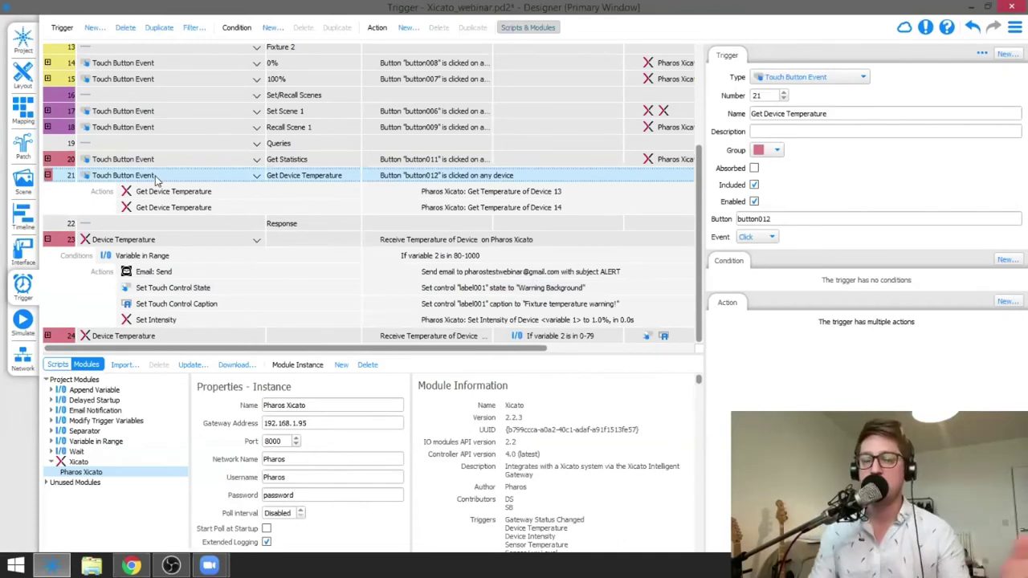
pyautogui.click(157, 240)
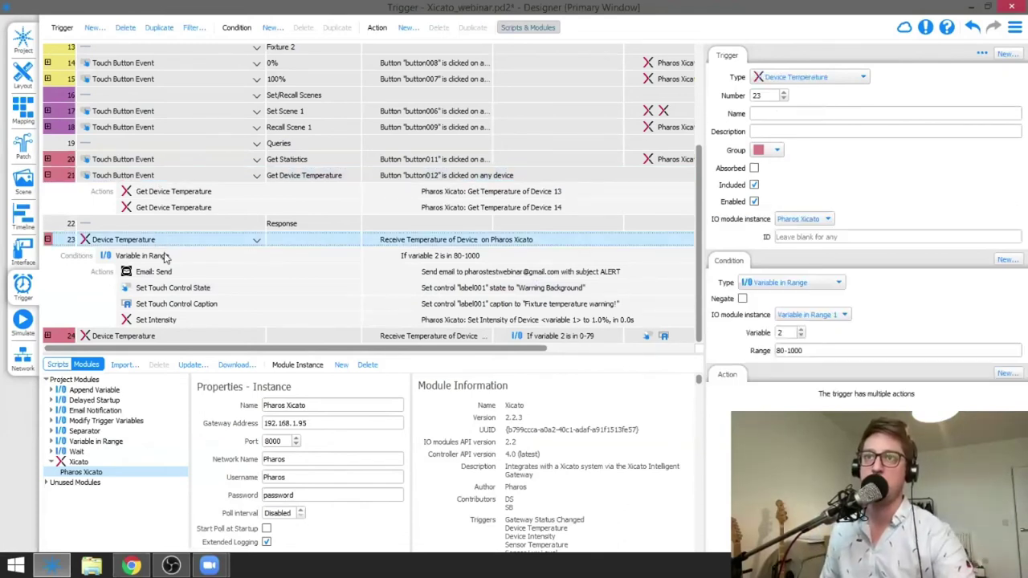
pyautogui.click(164, 256)
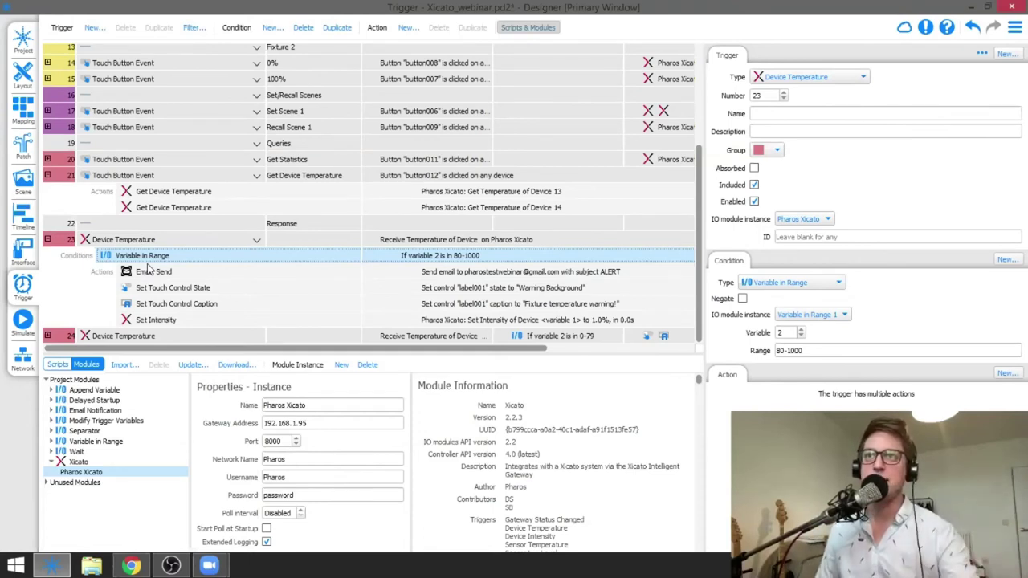
pyautogui.click(148, 275)
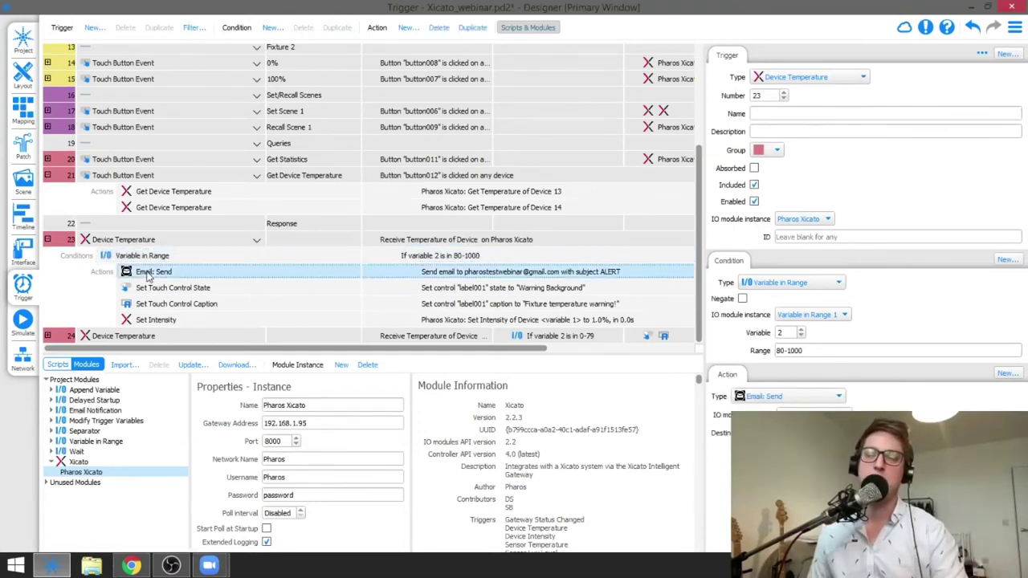
pyautogui.press('Down')
pyautogui.press('Down')
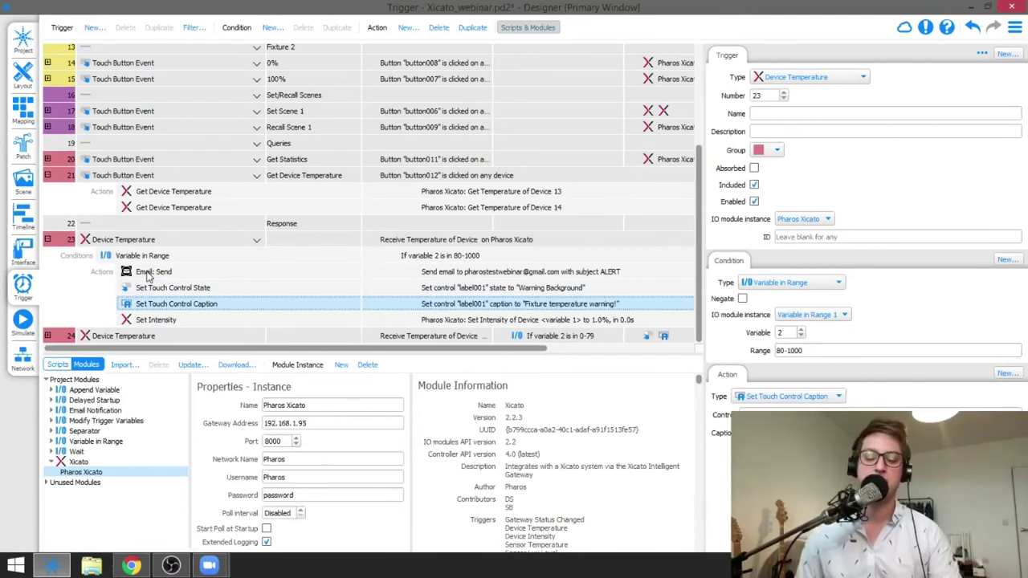
pyautogui.press('Down')
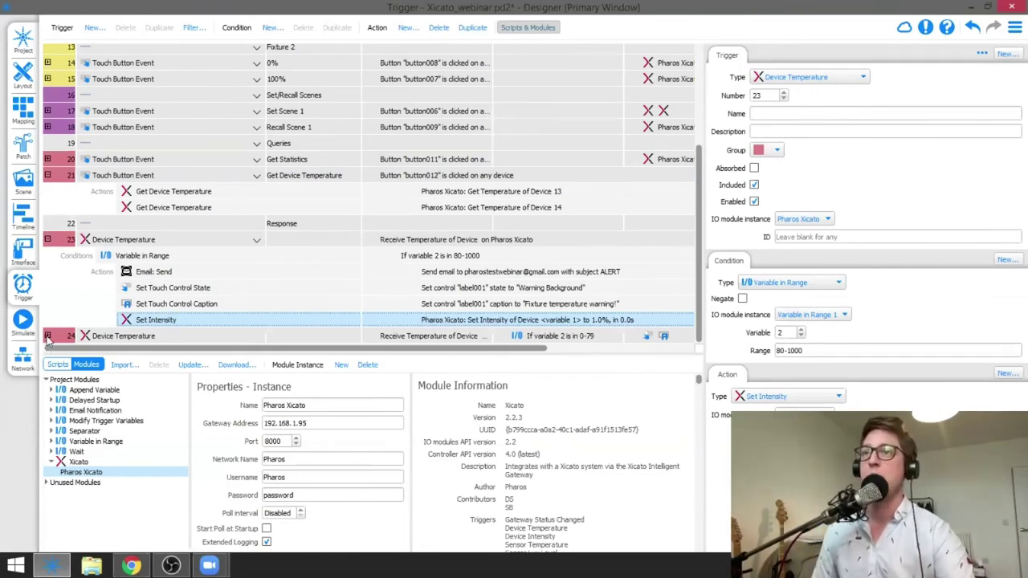
# Step: Expand the second Device Temperature trigger and inspect its 0-79 Variable in Range condition and Set Touch Control State action
pyautogui.scroll(-1, 130, 303)
pyautogui.click(154, 289)
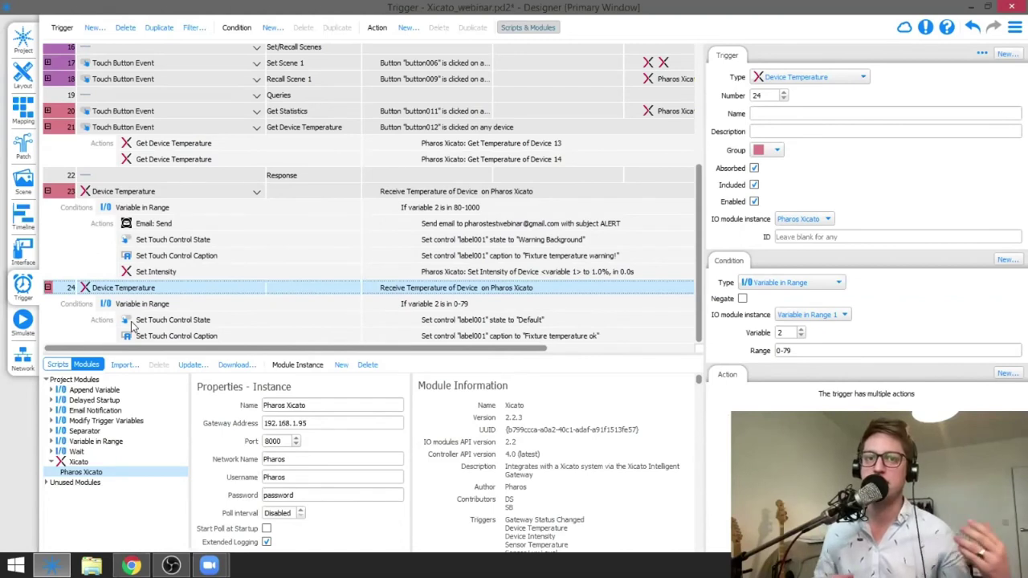
pyautogui.click(145, 306)
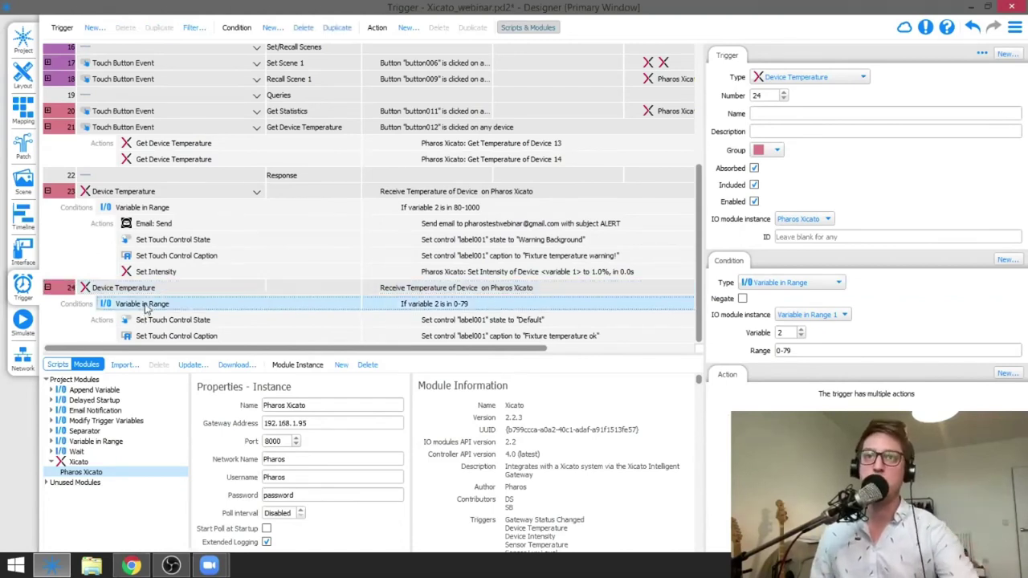
pyautogui.click(164, 323)
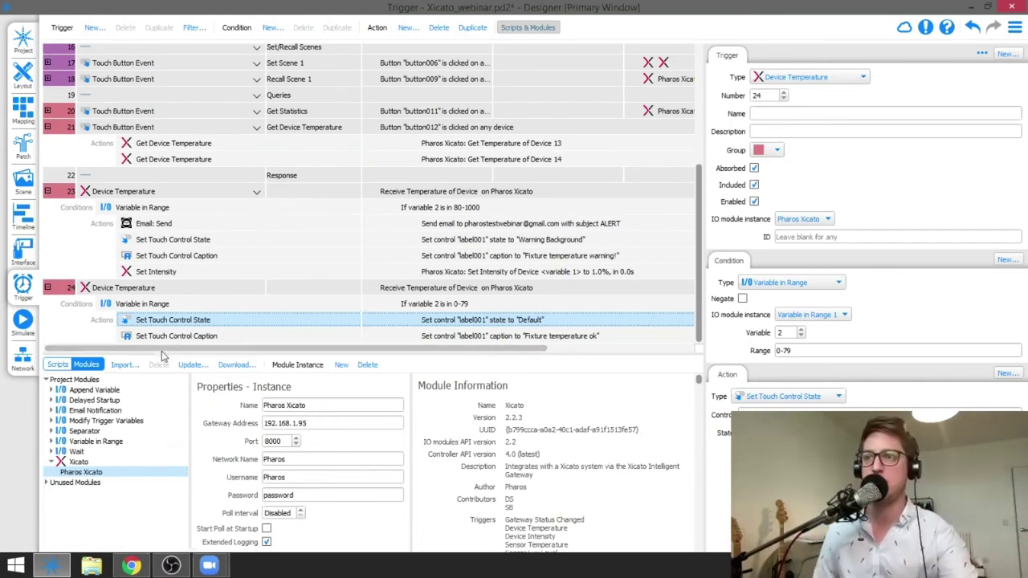
# Step: Switch to Pharos Cloud in Chrome and examine the Device Intensities of devices 14 and 13 in the Xicato module status
pyautogui.click(131, 566)
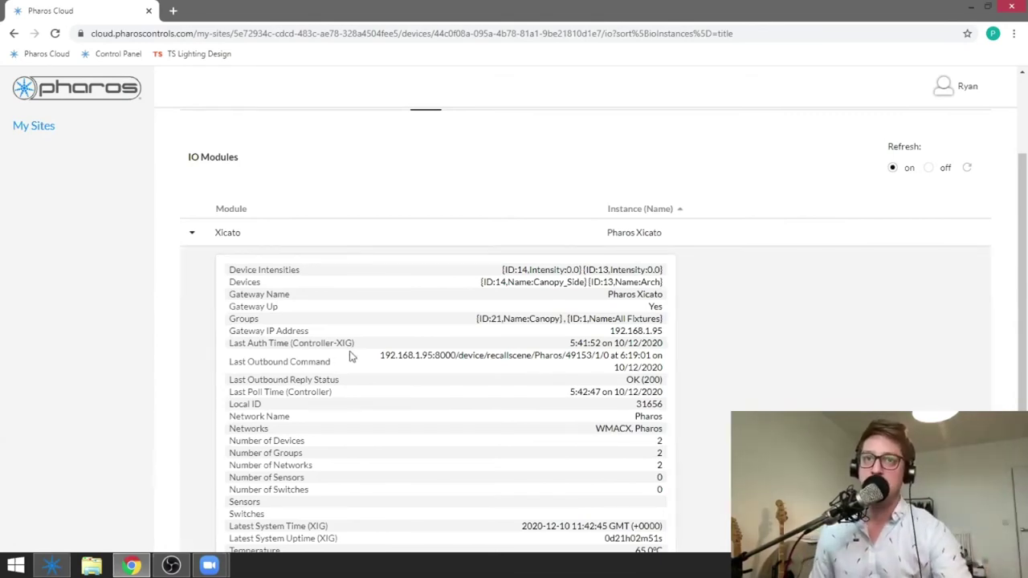
pyautogui.scroll(-1, 348, 356)
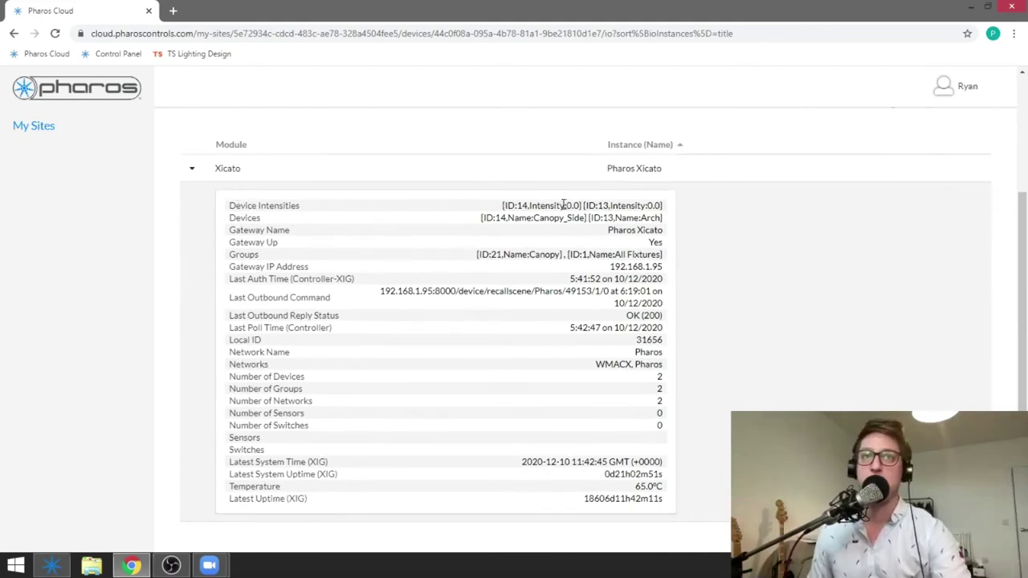
pyautogui.moveTo(564, 205); pyautogui.dragTo(578, 206)
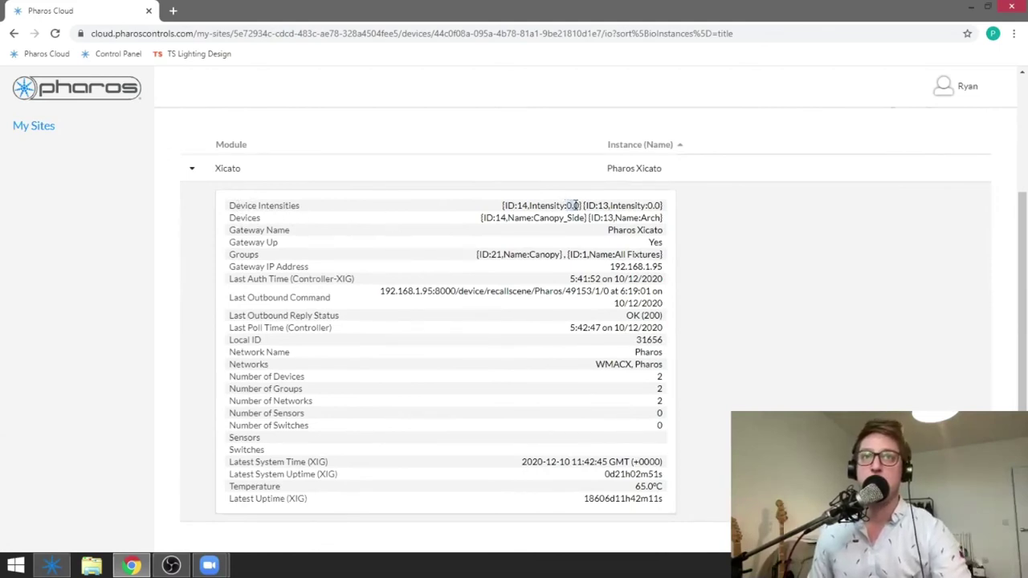
pyautogui.click(653, 204)
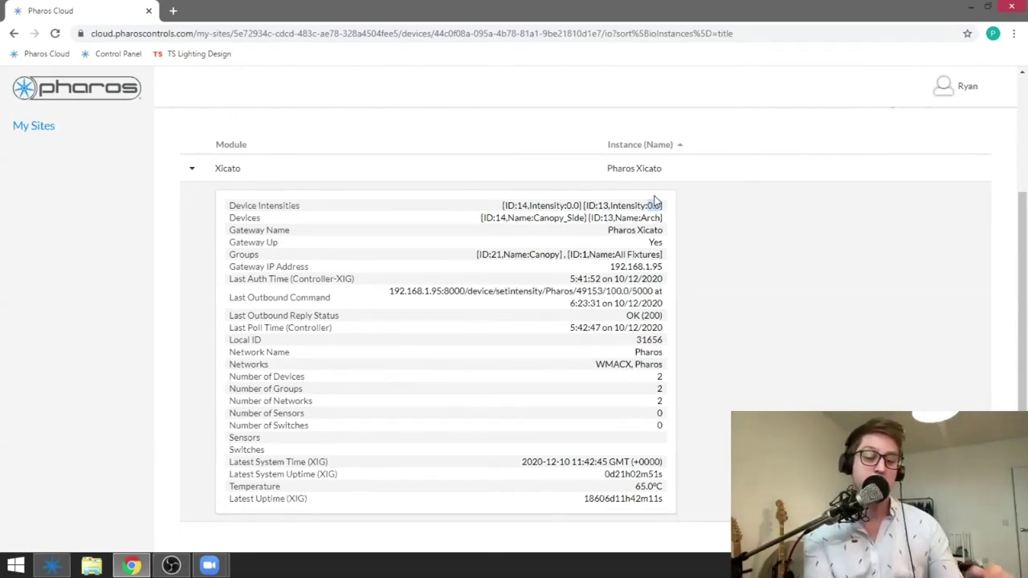
pyautogui.doubleClick(655, 205)
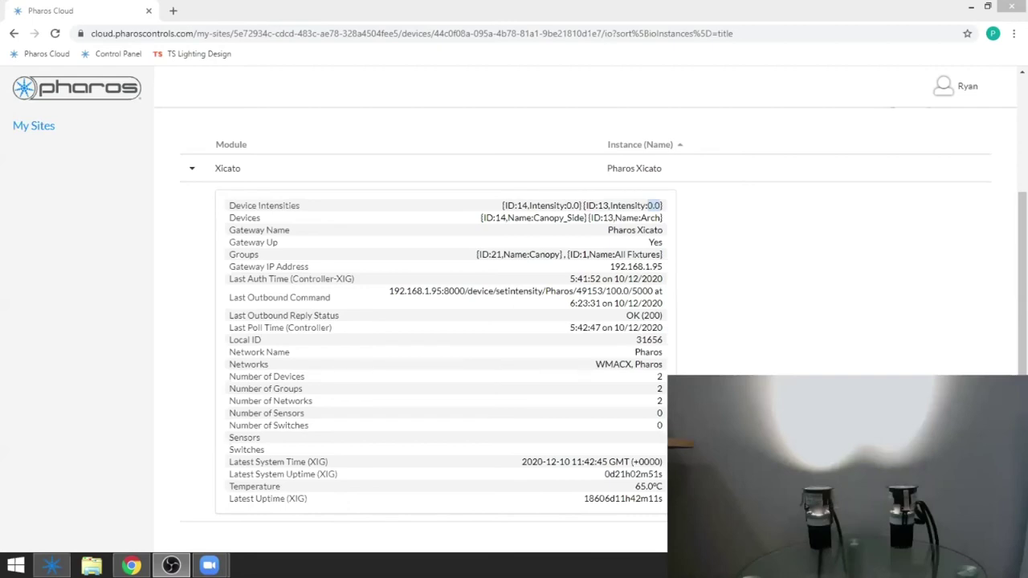
pyautogui.moveTo(533, 205); pyautogui.dragTo(662, 206)
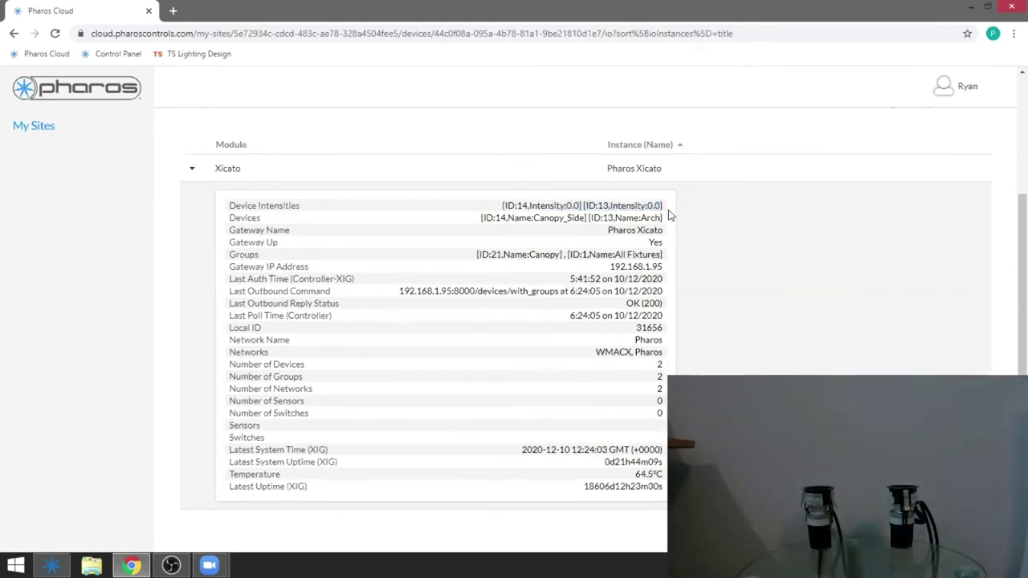
pyautogui.moveTo(503, 206); pyautogui.dragTo(669, 208)
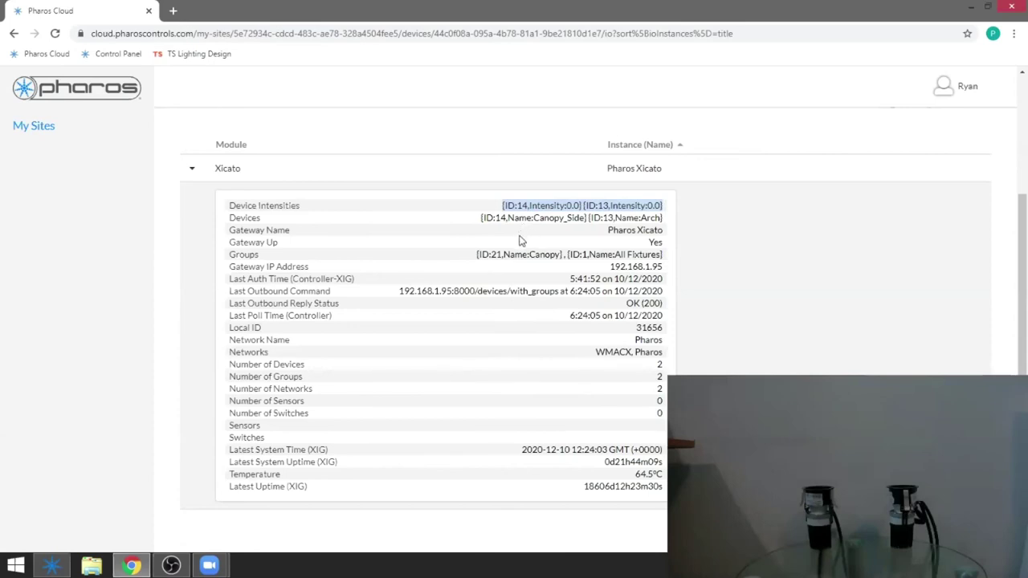
# Step: Check the Canopy group entry and the Number of Switches value in the Xicato module status
pyautogui.moveTo(514, 253); pyautogui.dragTo(553, 256)
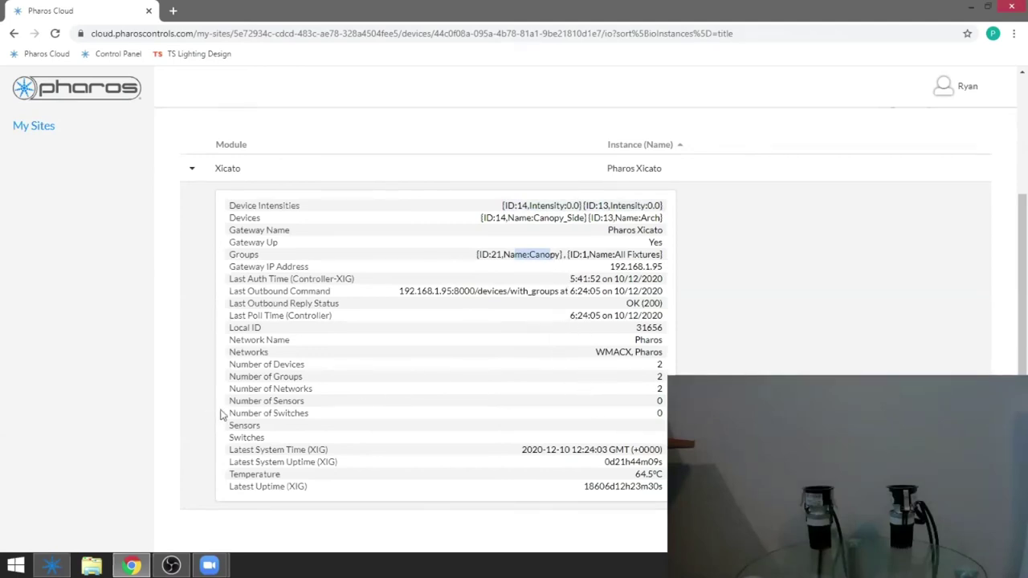
pyautogui.tripleClick(652, 413)
pyautogui.doubleClick(657, 411)
pyautogui.click(648, 428)
# Step: Switch back to Designer and review the Xicato trigger types available for a new trigger without adding one
pyautogui.click(48, 567)
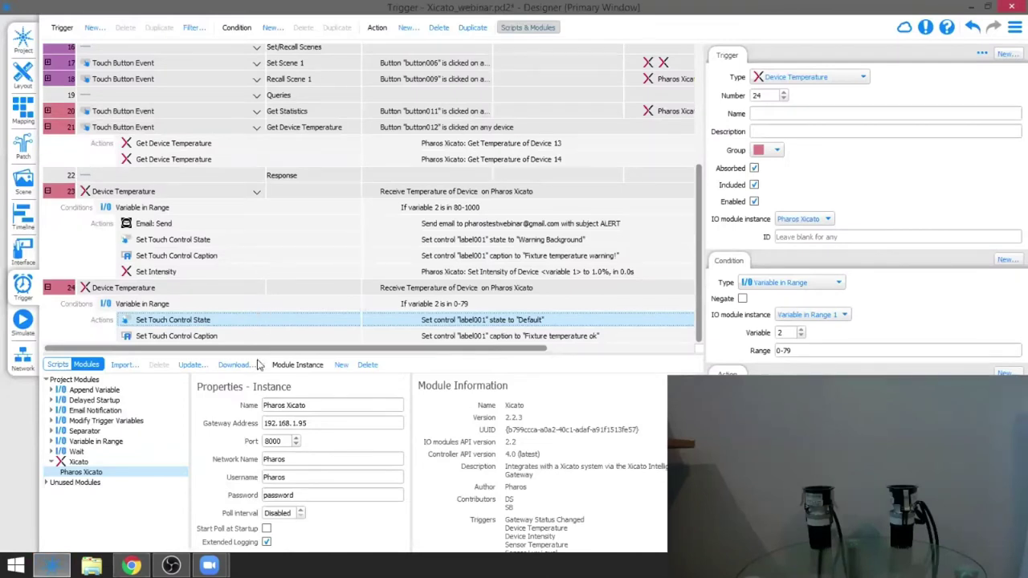
pyautogui.click(90, 28)
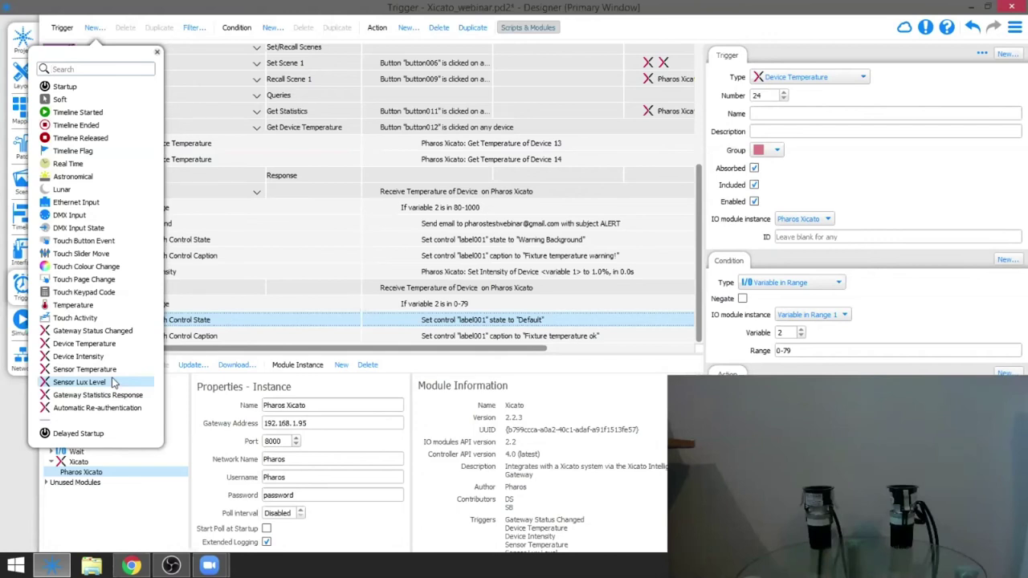
pyautogui.click(209, 416)
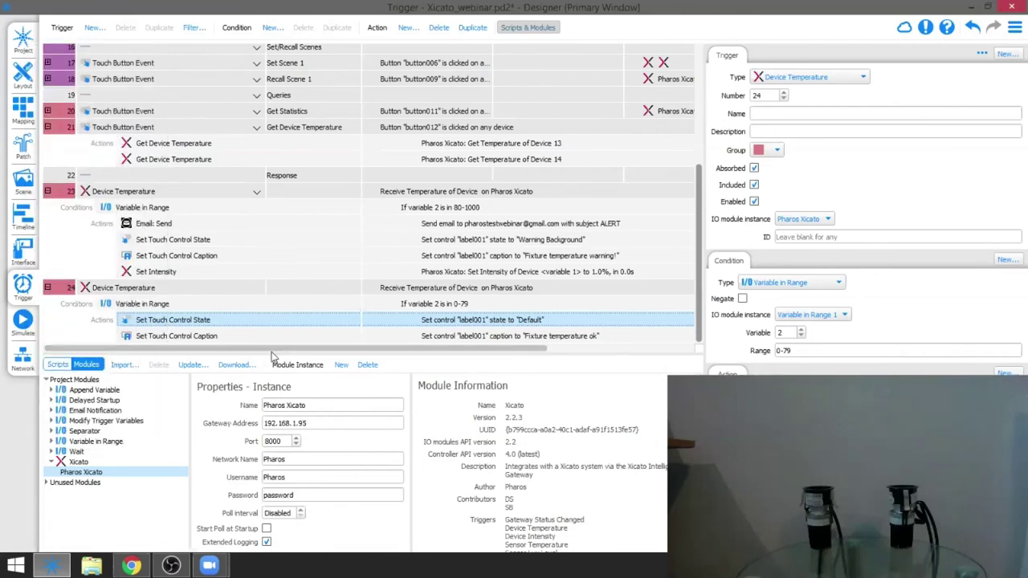
# Step: Enlarge the module properties area, set the Pharos Xicato instance's poll interval to 10s and enable Start Poll at Startup
pyautogui.moveTo(271, 356); pyautogui.dragTo(280, 319)
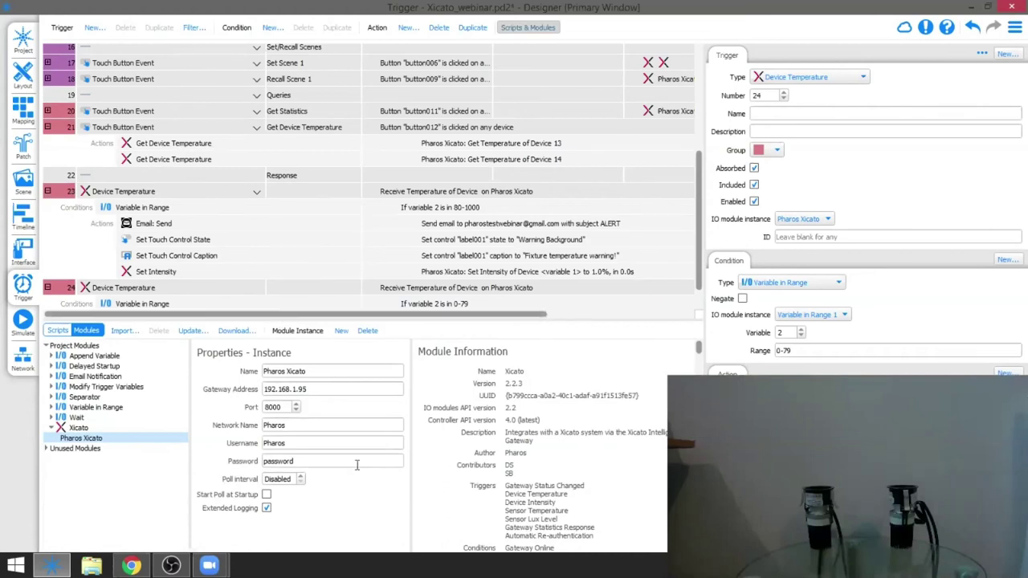
pyautogui.click(300, 475)
pyautogui.click(267, 494)
# Step: Switch to Pharos Cloud in Chrome and review the Xicato status values that polling would refresh
pyautogui.click(132, 566)
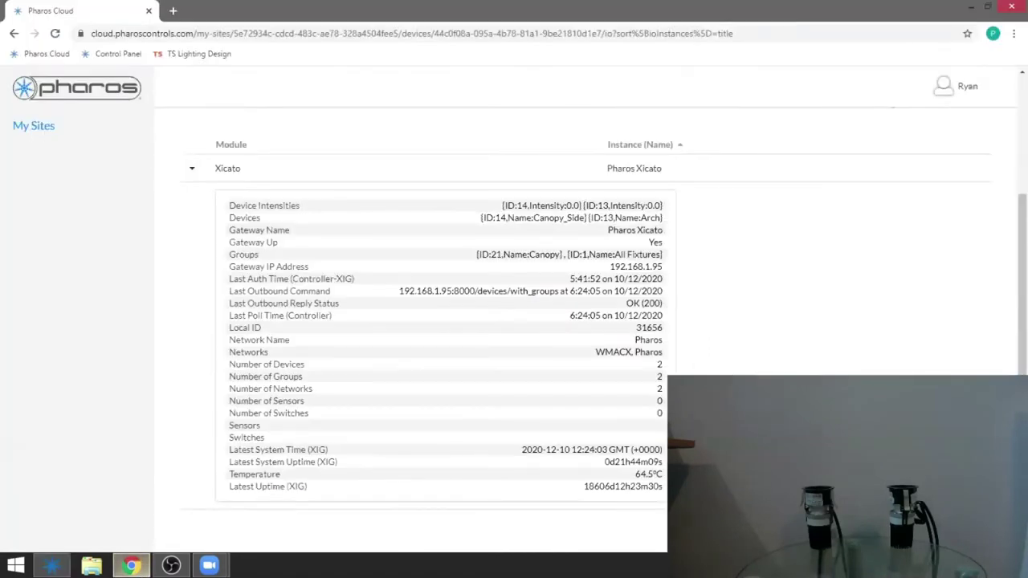
pyautogui.moveTo(232, 200); pyautogui.dragTo(539, 426)
pyautogui.click(539, 426)
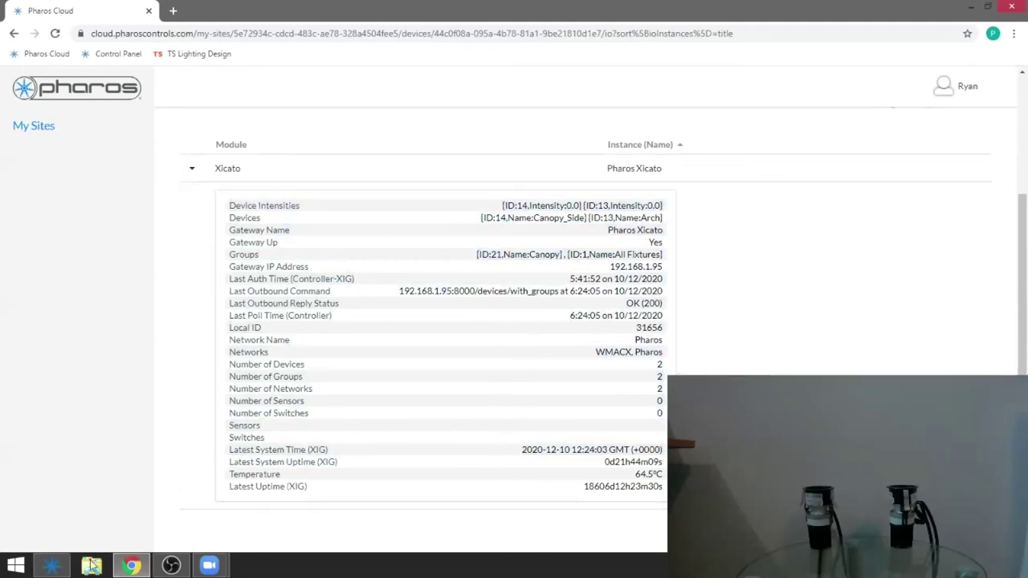
# Step: Return to Designer, expand the All Off trigger and inspect its Set Intensity action for Group 1
pyautogui.click(52, 566)
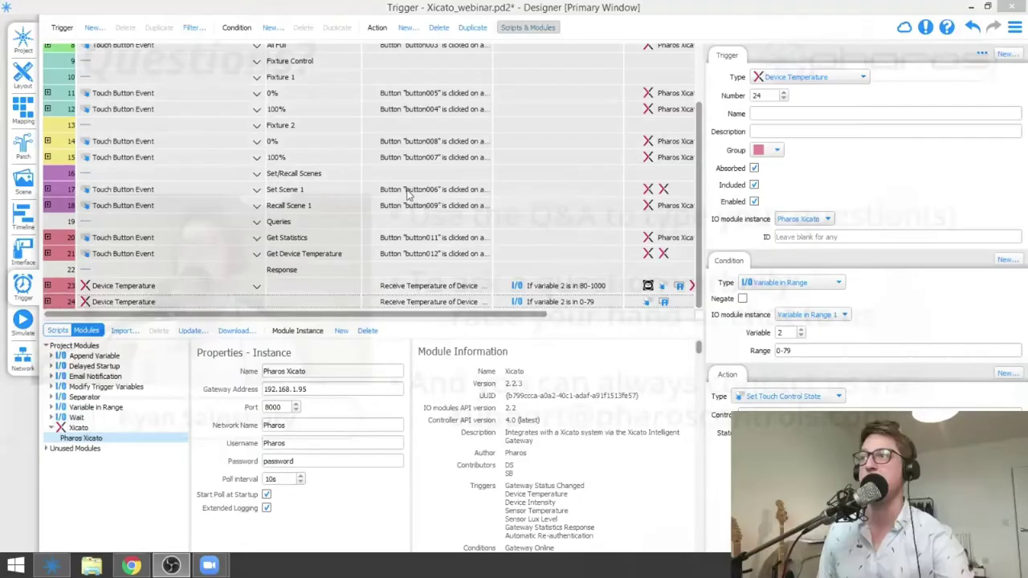
pyautogui.scroll(1, 689, 163)
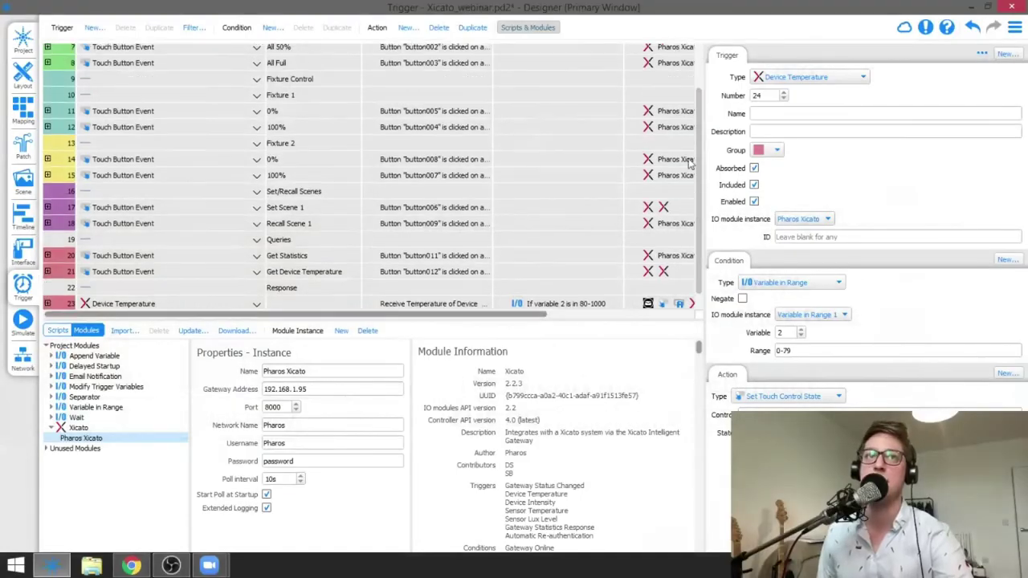
pyautogui.scroll(3, 690, 163)
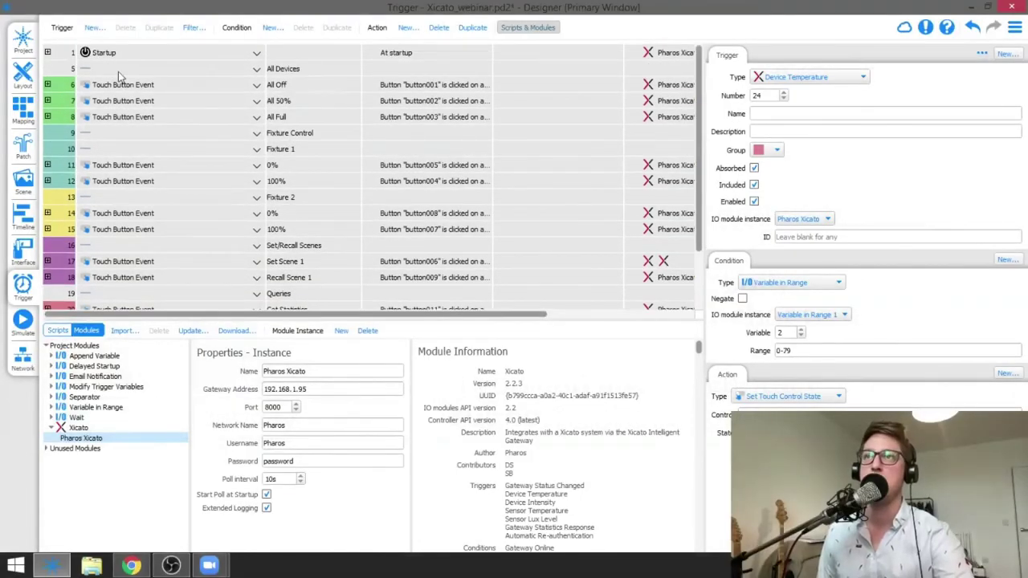
pyautogui.click(48, 85)
pyautogui.click(398, 101)
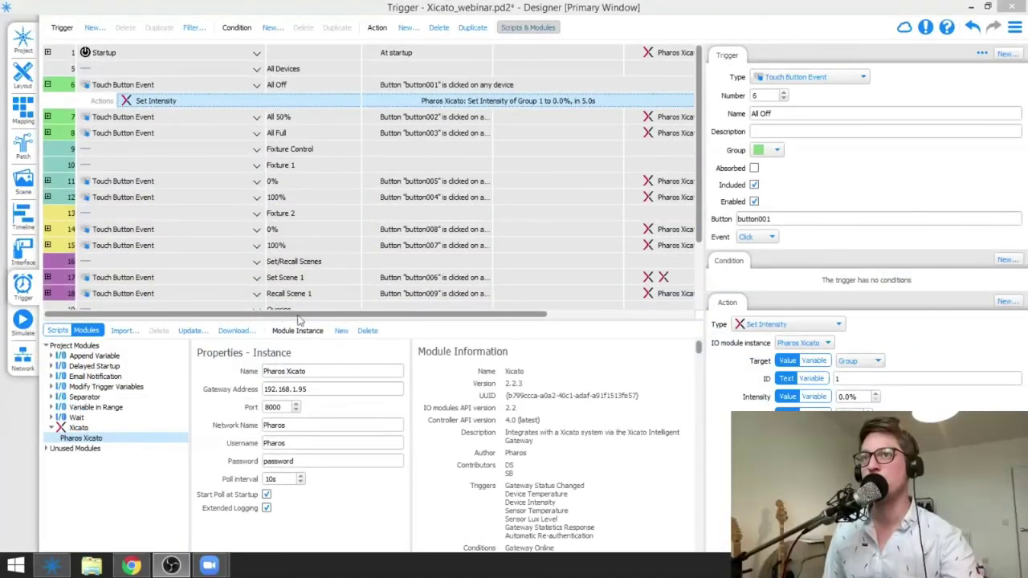
# Step: Enlarge the trigger list to show the remaining triggers and open the choice of new trigger types for review
pyautogui.moveTo(297, 319); pyautogui.dragTo(298, 353)
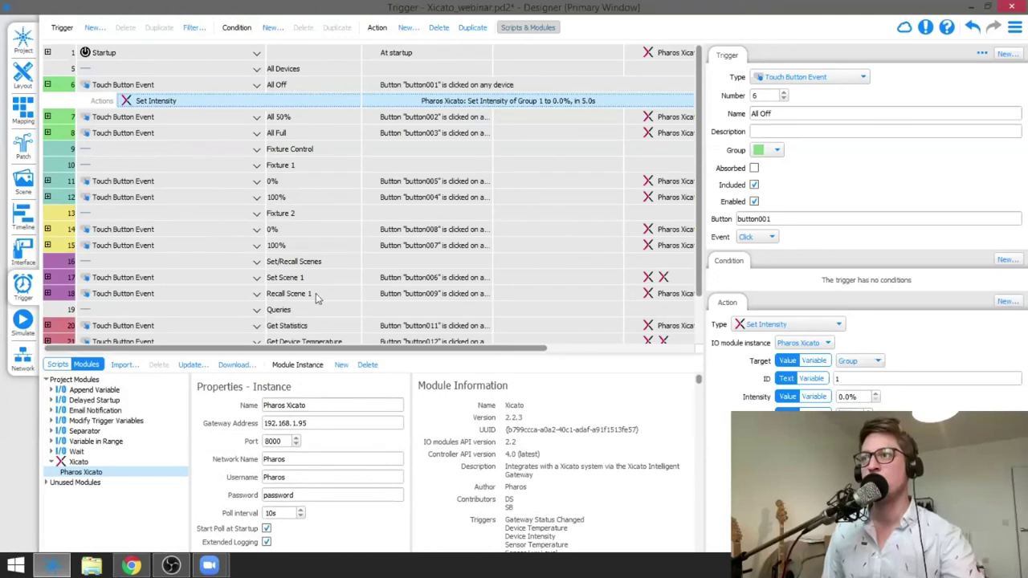
pyautogui.scroll(-2, 298, 225)
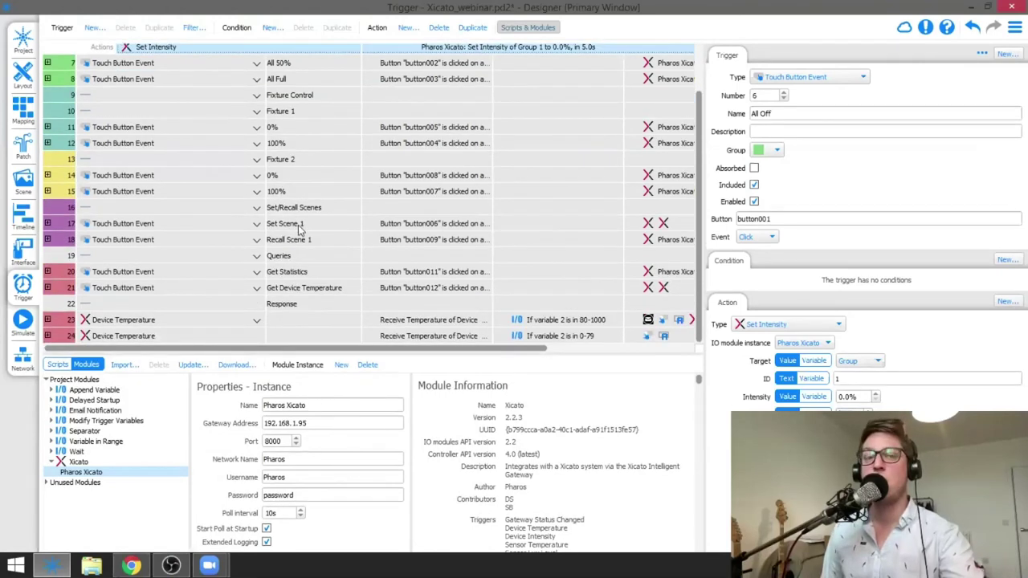
pyautogui.click(94, 29)
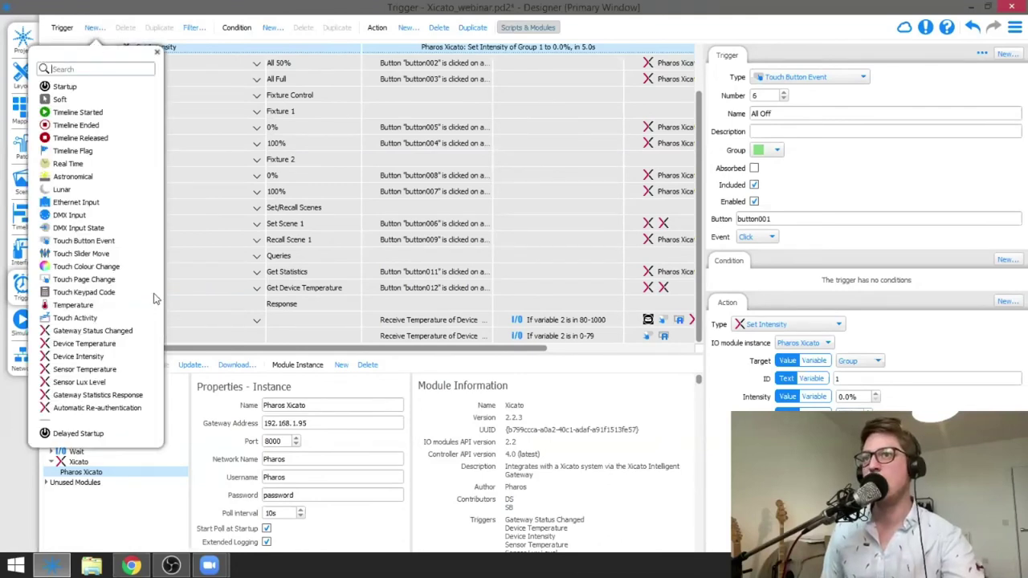